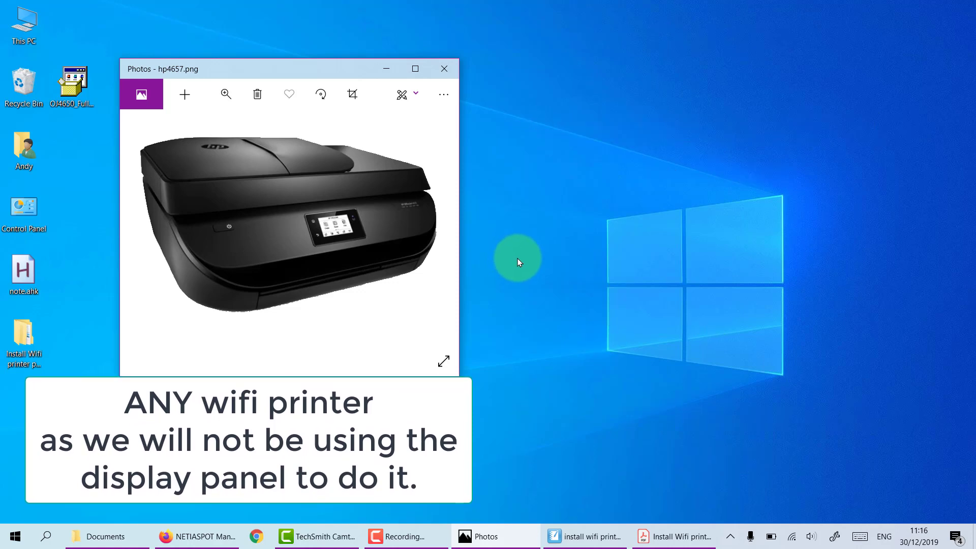
Bring the wifi printer guide PDF forward and scroll to the Installation Type 1 page.
key(alt+Tab)
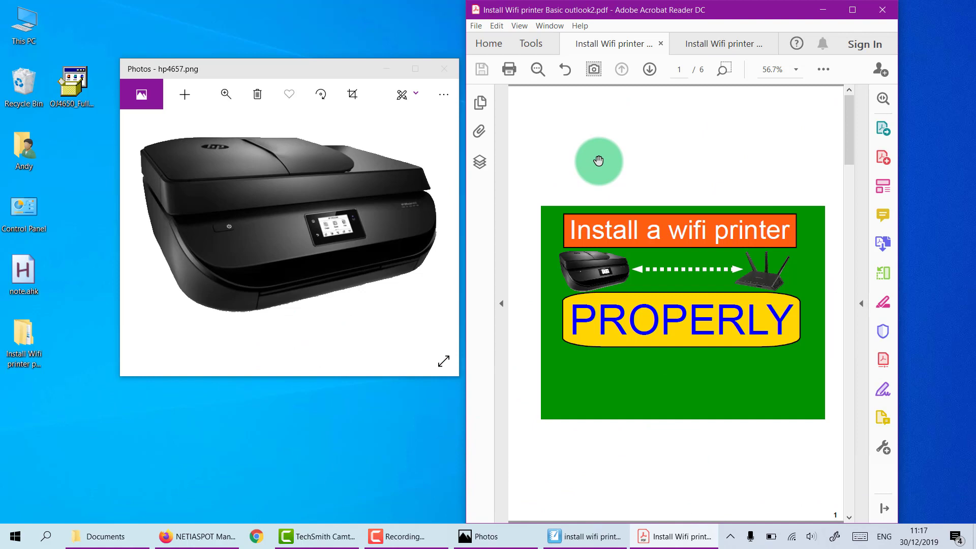
scroll(600, 160, down, 3)
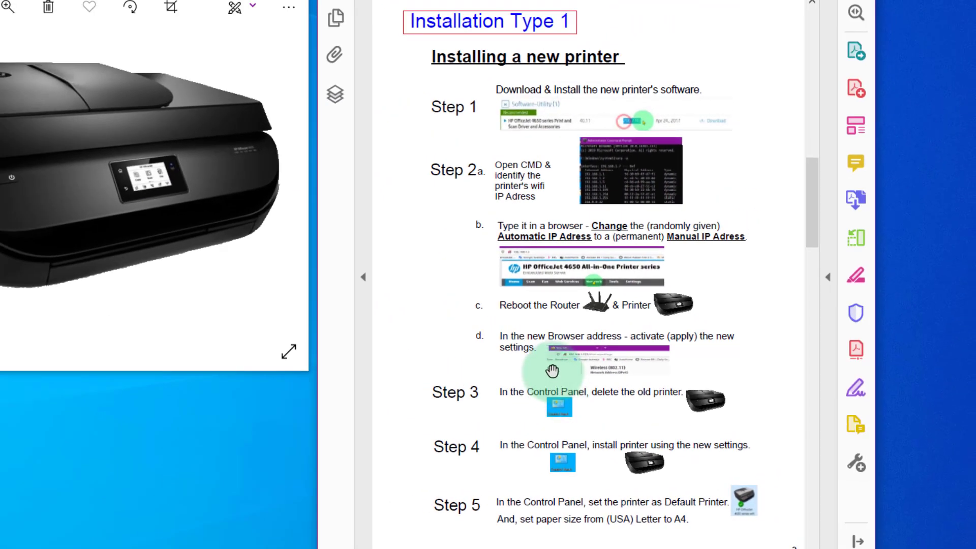
Scroll through the guide's Installation Type 2, 3 and 4 pages.
scroll(464, 227, down, 2)
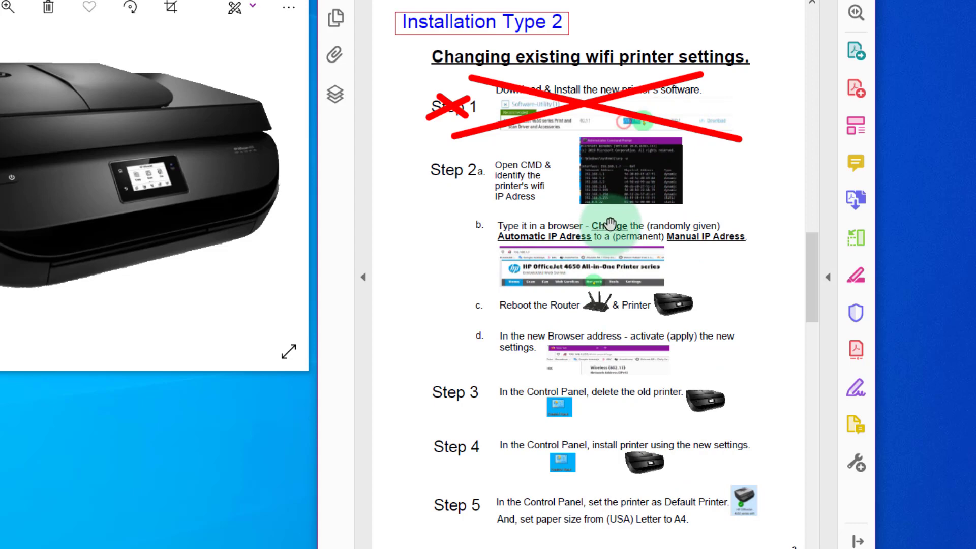
scroll(611, 224, down, 2)
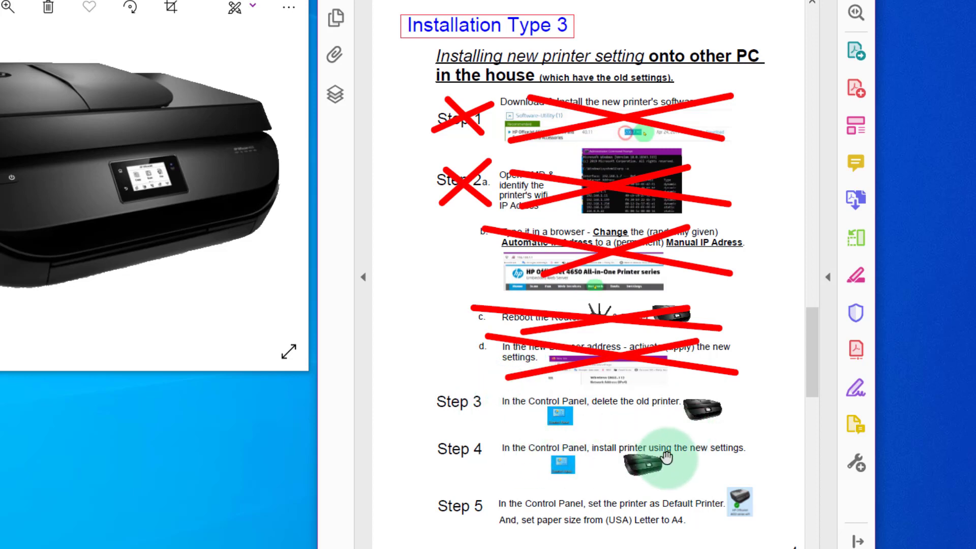
scroll(575, 351, down, 3)
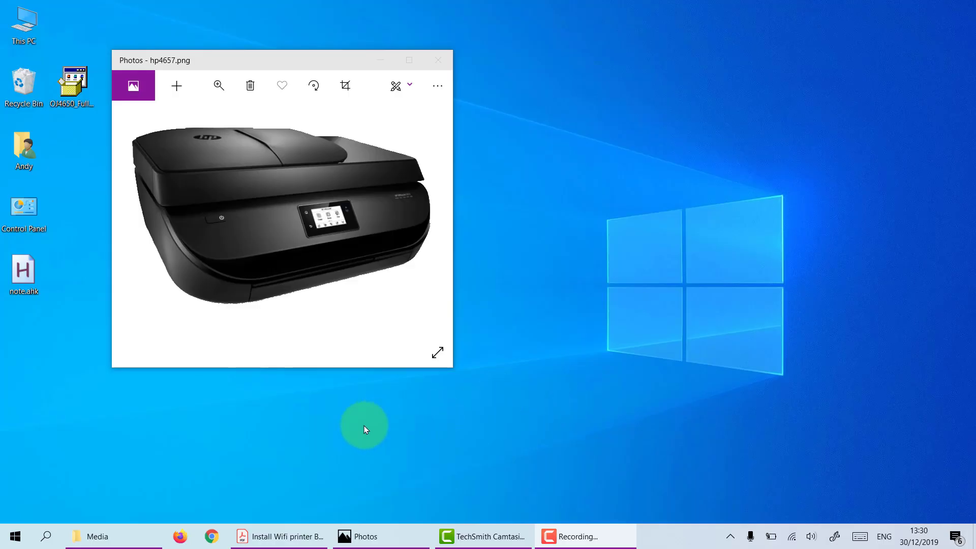
Open Command Prompt and run arp -a to list the ARP table.
click(48, 538)
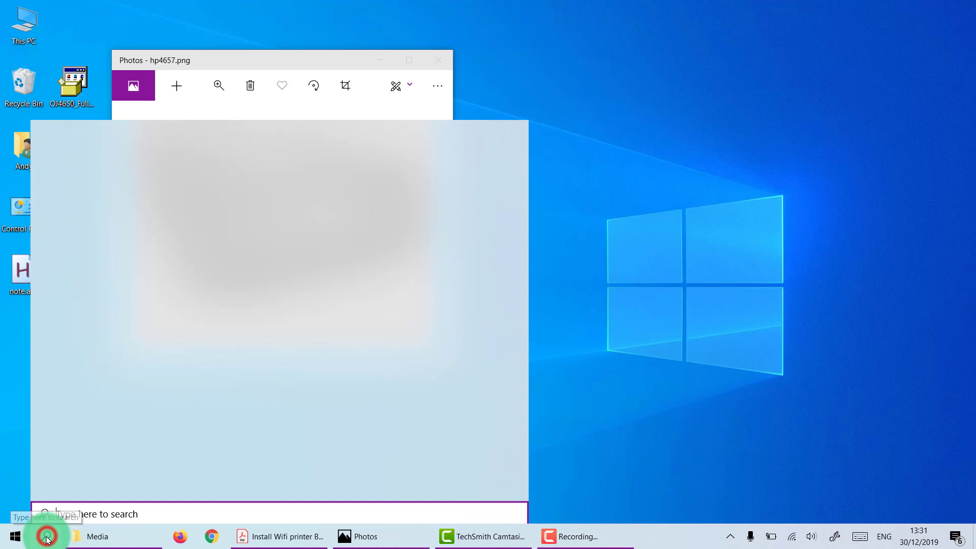
text(cmd)
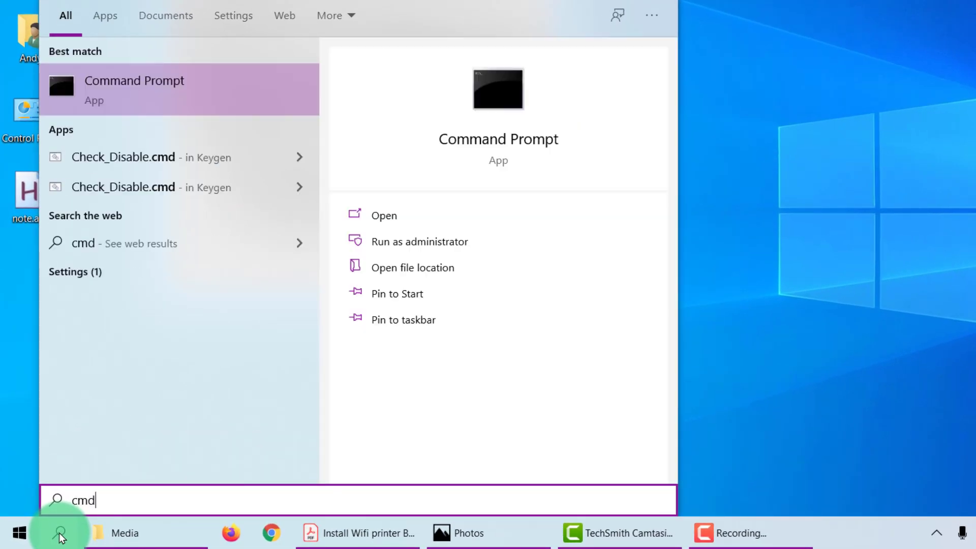
key(Return)
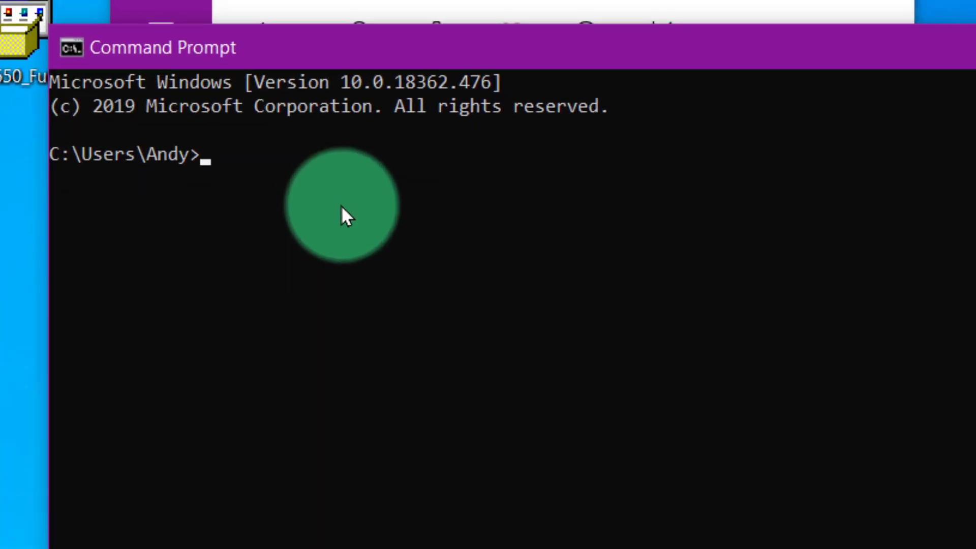
text(arp -)
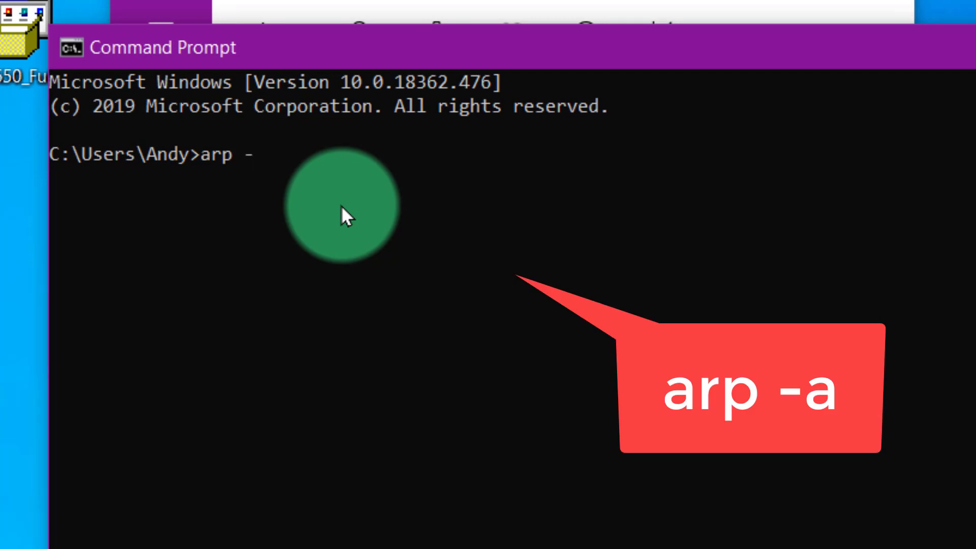
text(a)
key(Return)
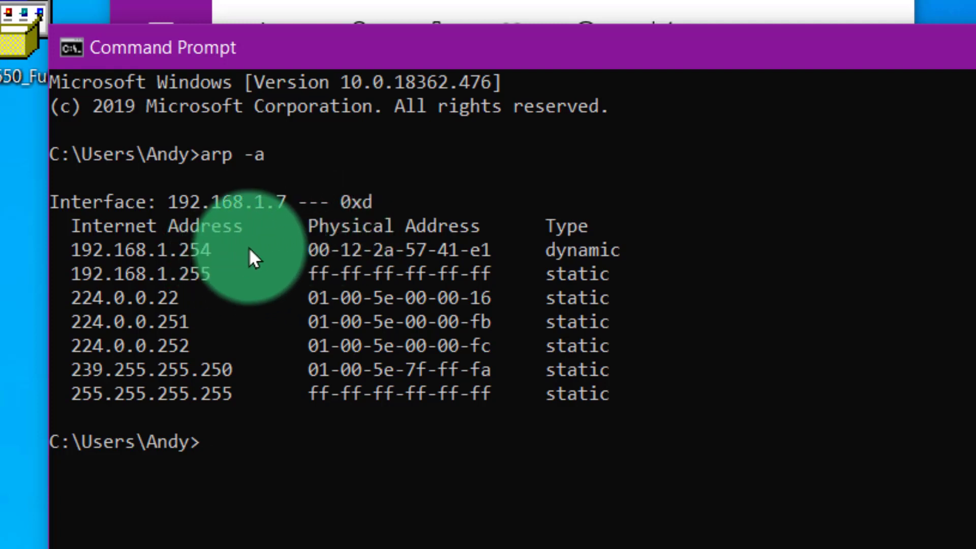
Select and copy the address 192.168.1.254 from the interface 192.168.1.7 entries.
drag(50, 200, 368, 203)
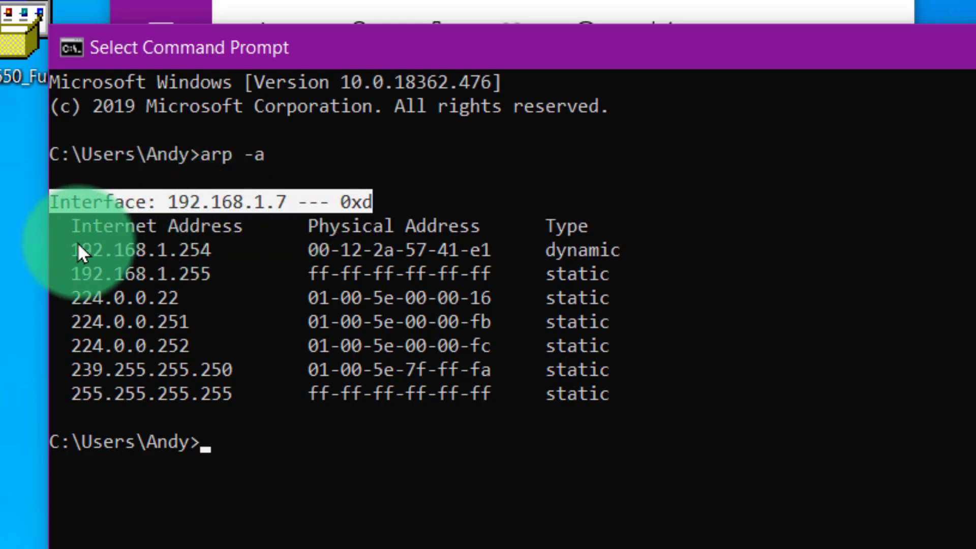
drag(78, 251, 205, 251)
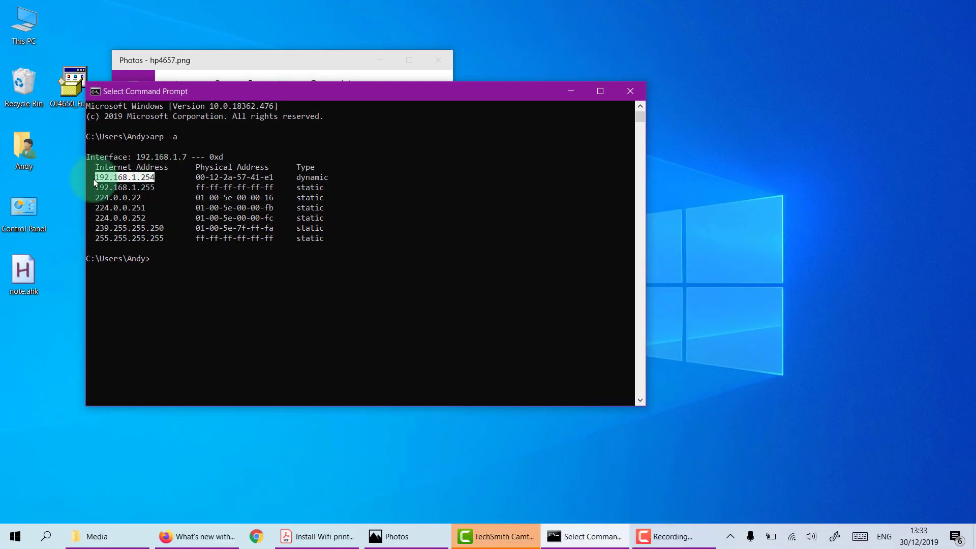
right_click(94, 181)
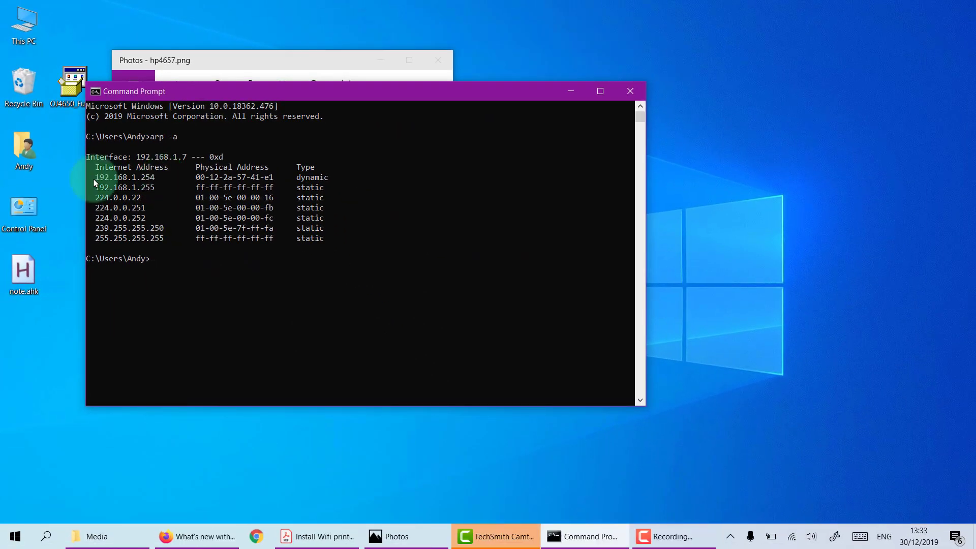
Load the copied address 192.168.1.254 in Firefox's address bar.
click(196, 537)
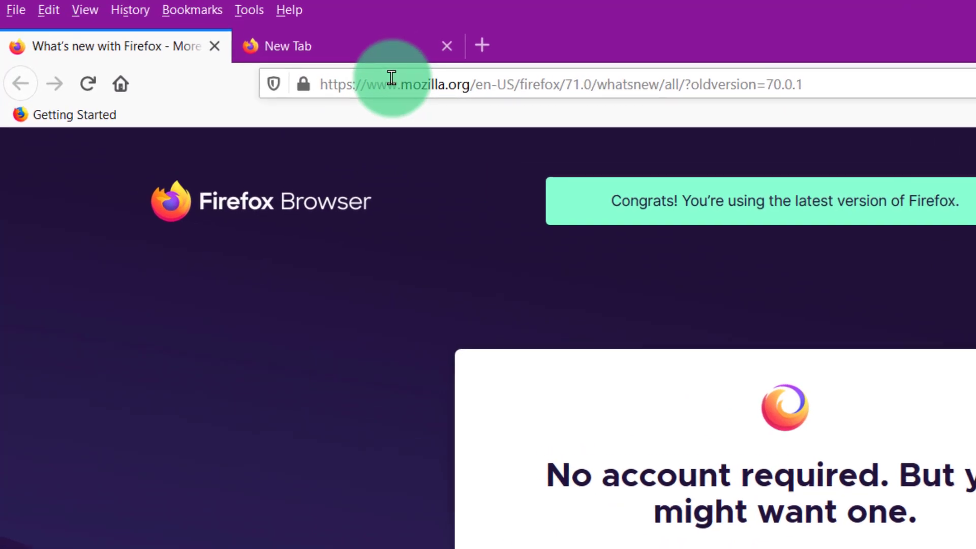
click(392, 77)
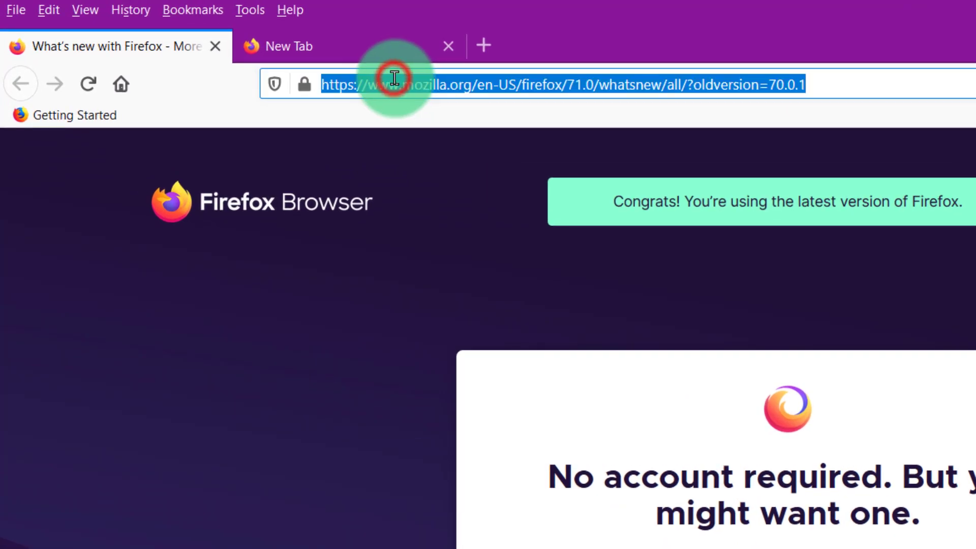
key(ctrl+v)
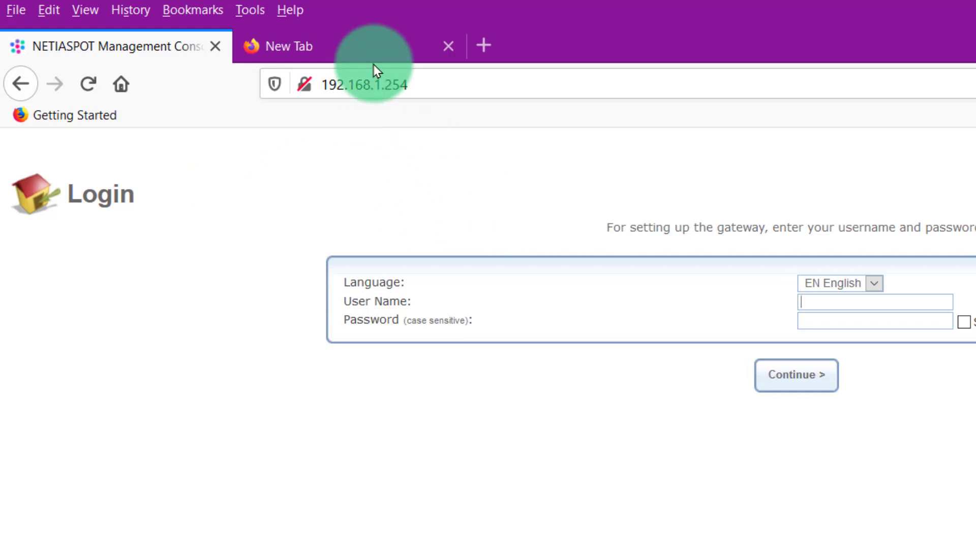
Search the web for 'hp 4657 dr' in a new tab.
click(372, 45)
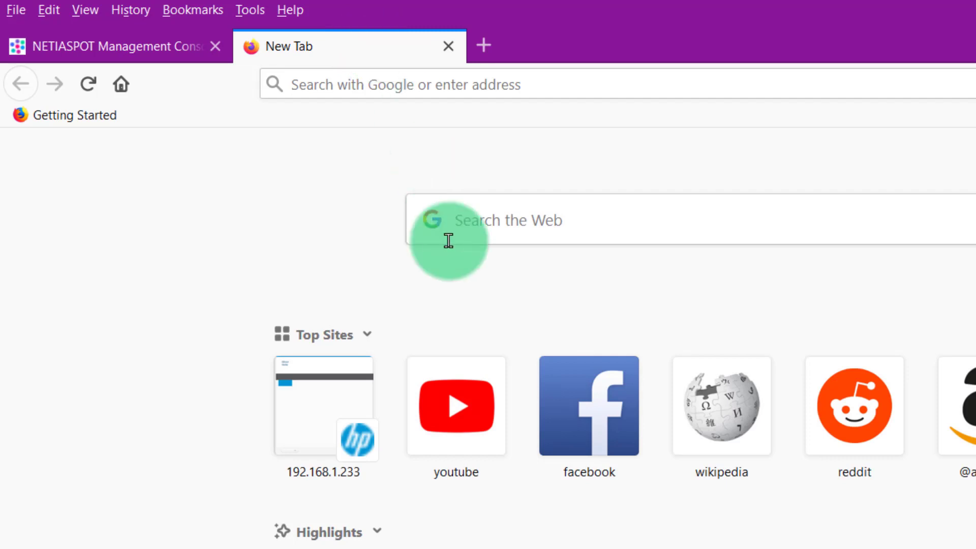
click(485, 237)
text(h)
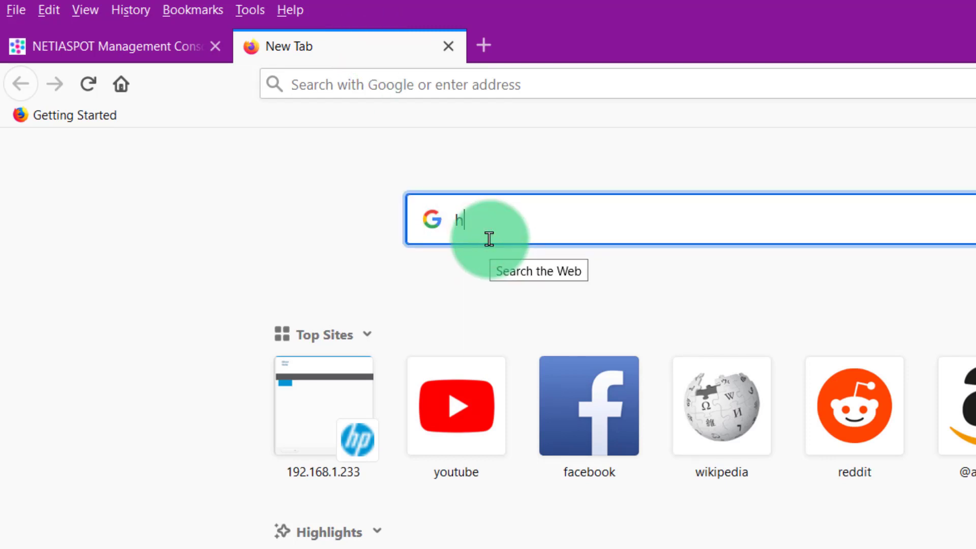
text(p 4)
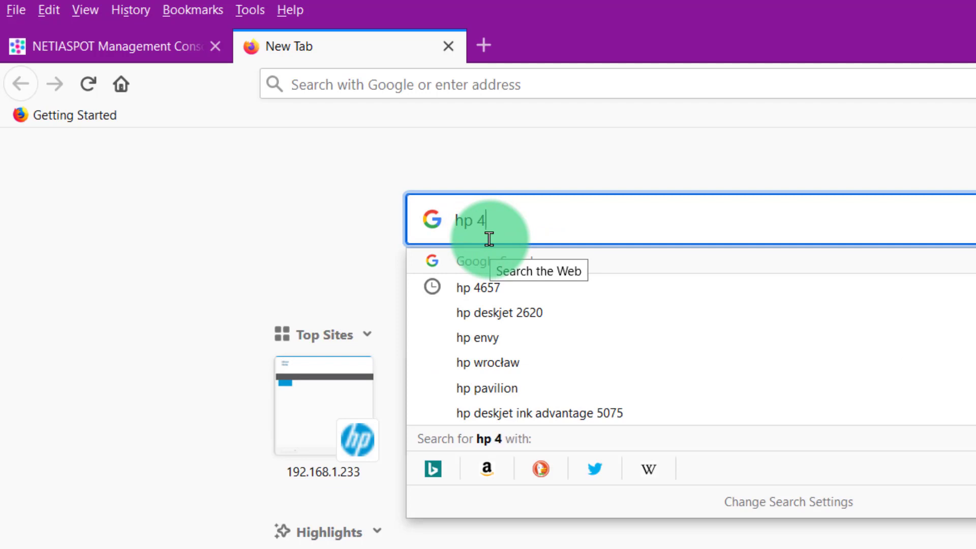
text(657)
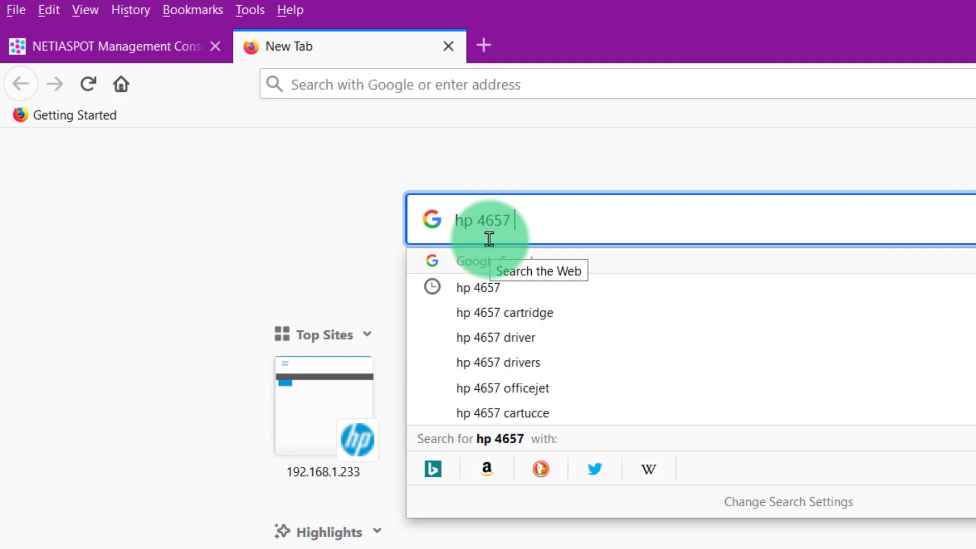
text(dri)
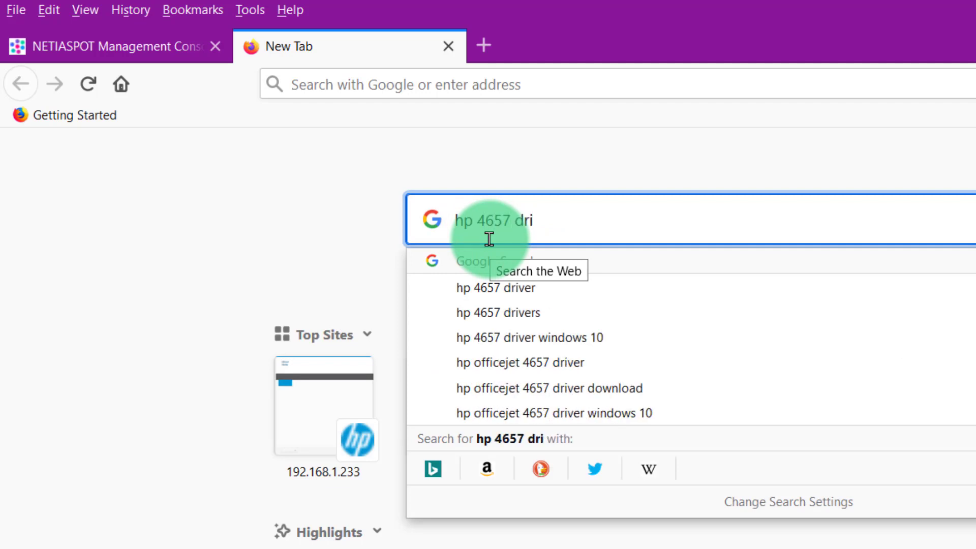
key(Return)
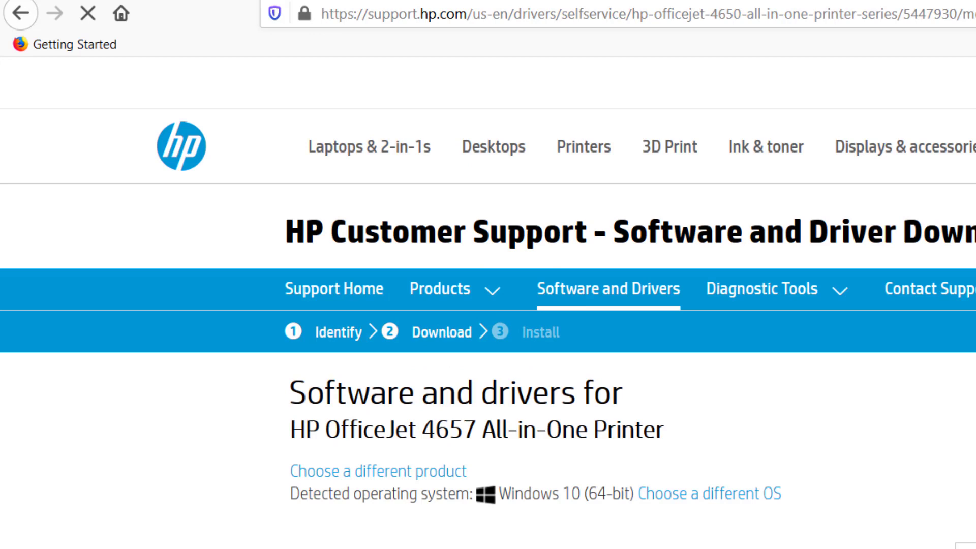
Download the 206.7 MB HP OfficeJet 4650 series Print and Scan Driver and Accessories package.
scroll(585, 325, down, 10)
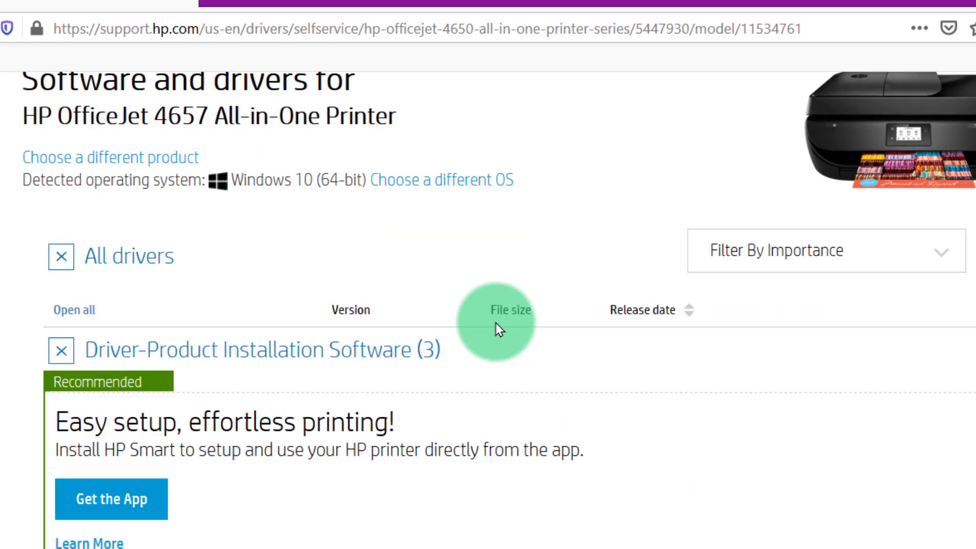
scroll(481, 325, down, 3)
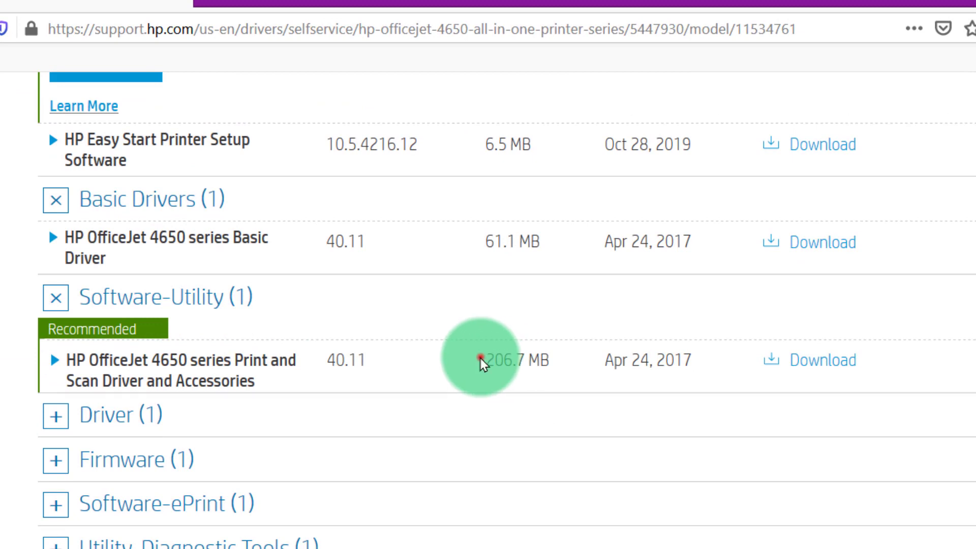
drag(481, 360, 559, 363)
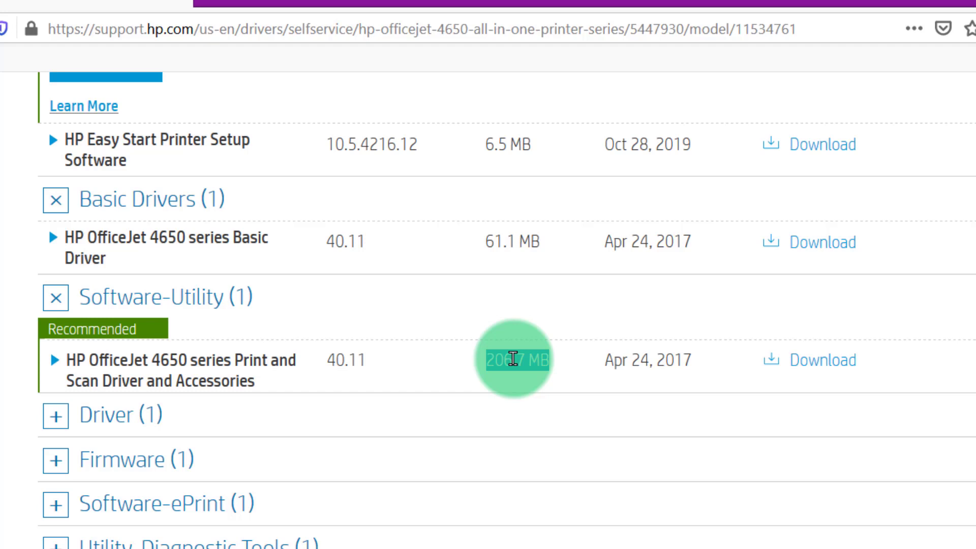
click(804, 361)
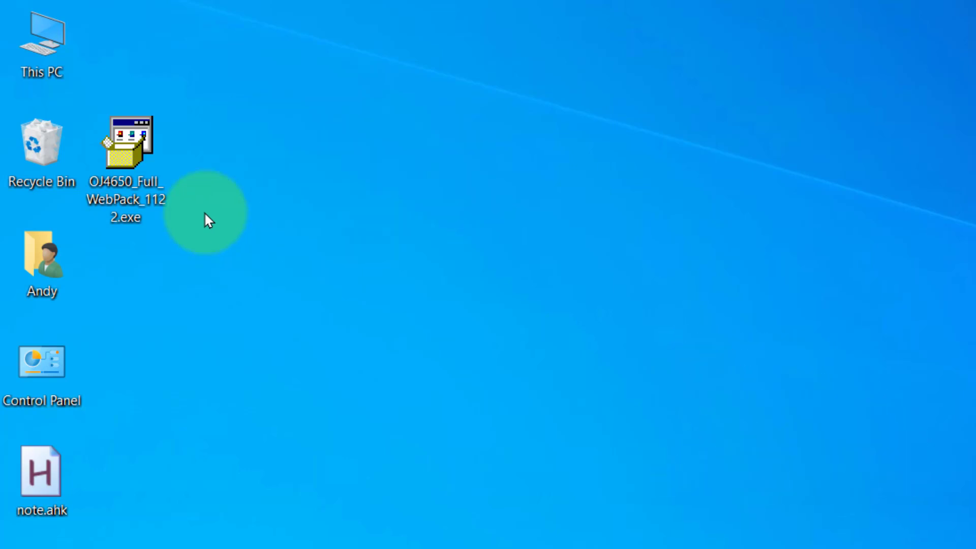
Run OJ4650_Full_WebPack_1122.exe, keep the recommended software, accept the agreements and start installing.
double_click(127, 175)
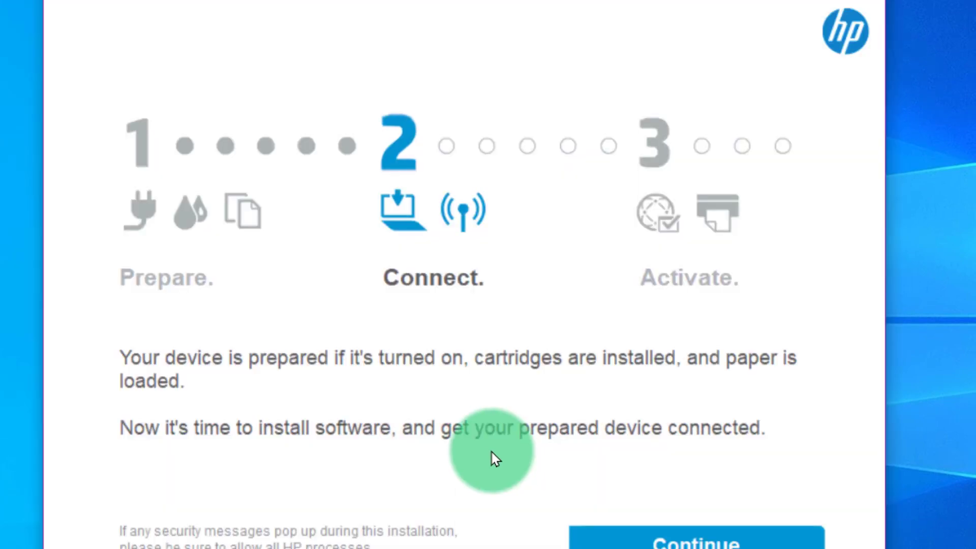
click(693, 534)
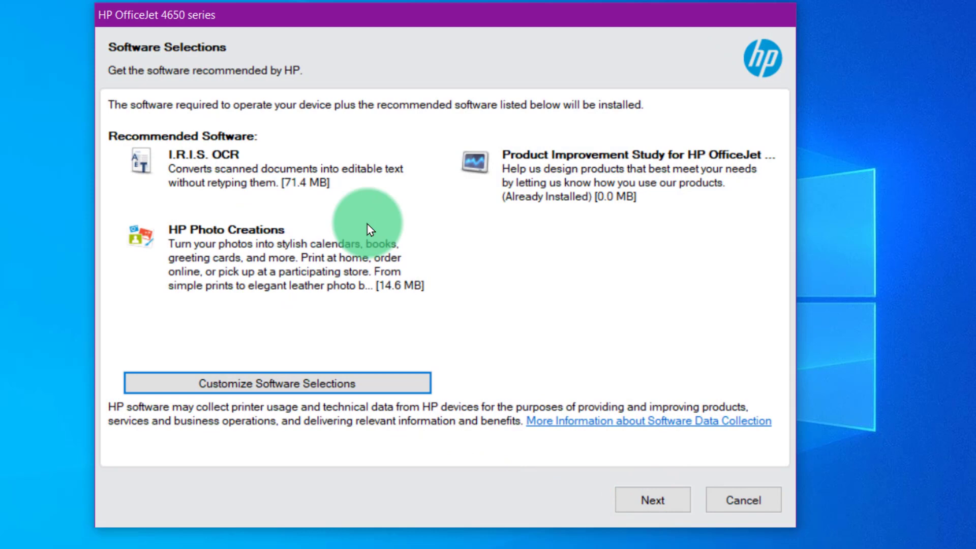
click(654, 506)
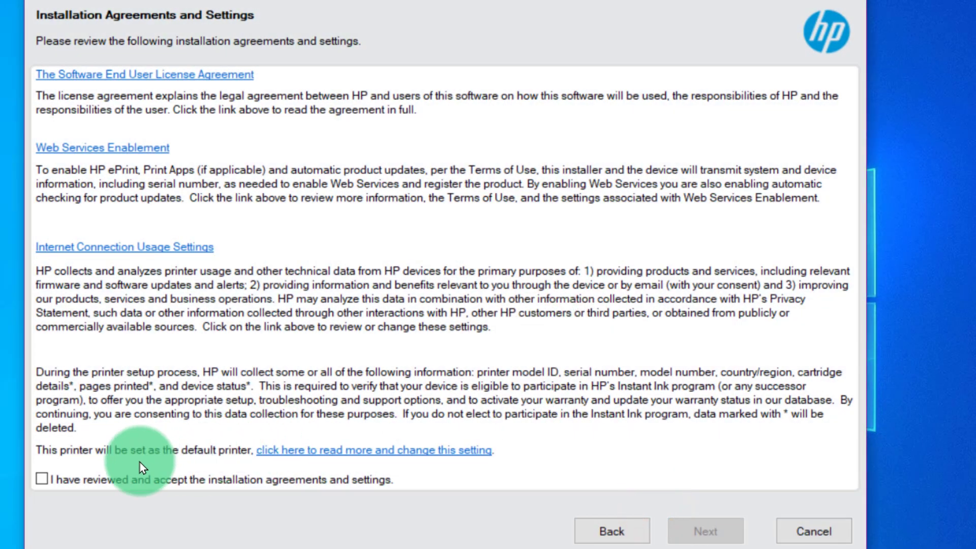
click(105, 483)
click(697, 529)
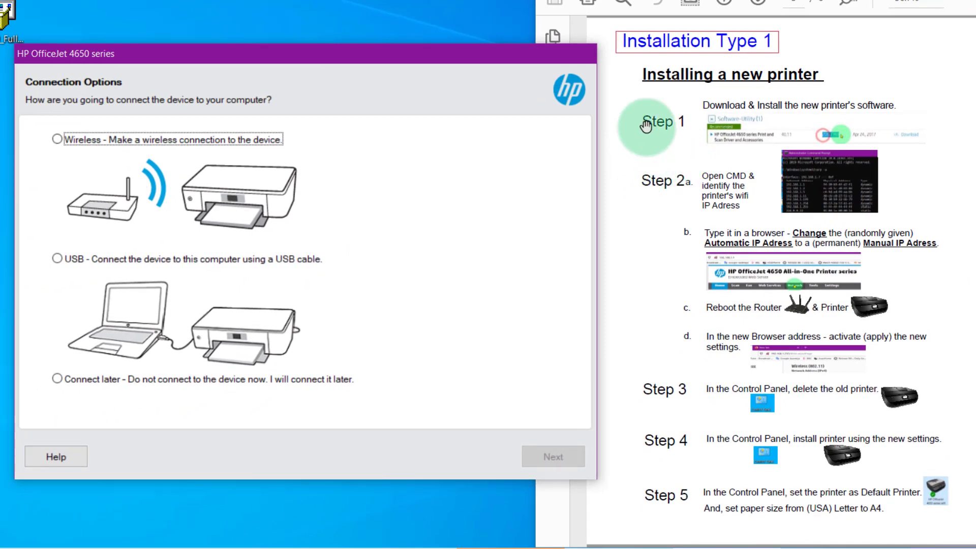
click(55, 140)
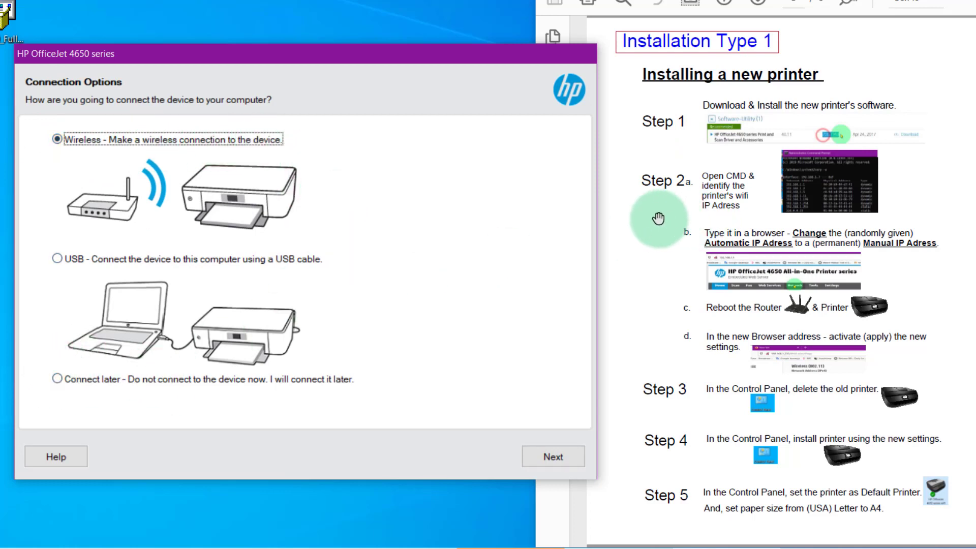
click(660, 220)
scroll(661, 225, down, 2)
scroll(656, 225, down, 1)
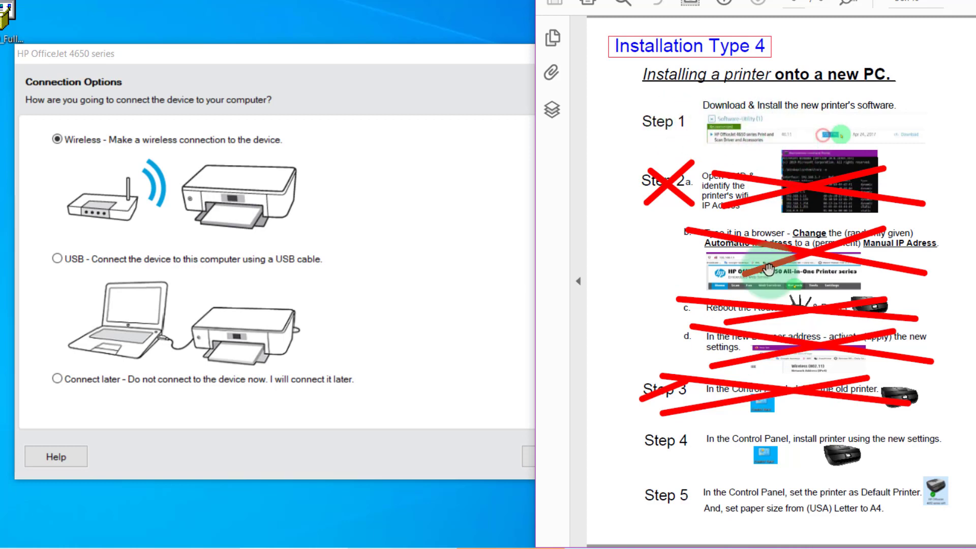
click(54, 380)
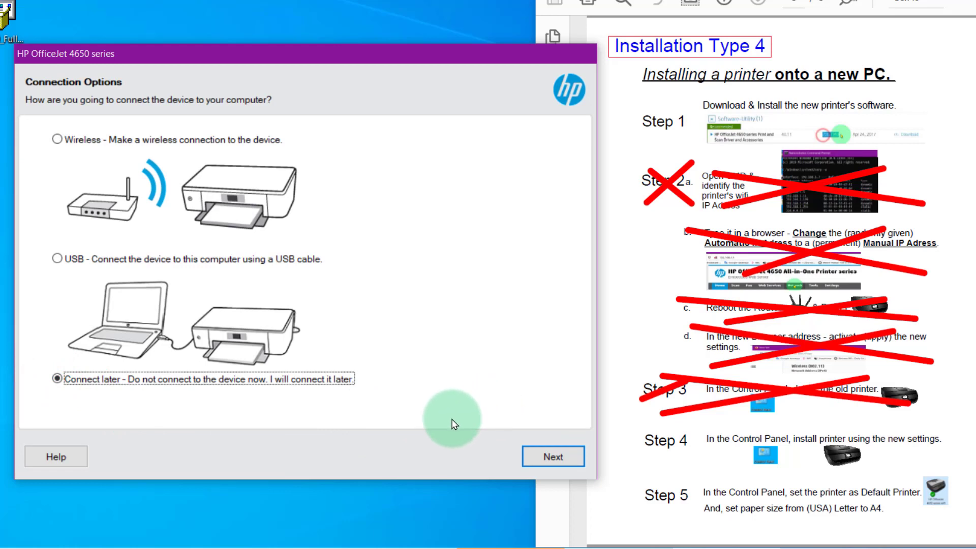
click(57, 141)
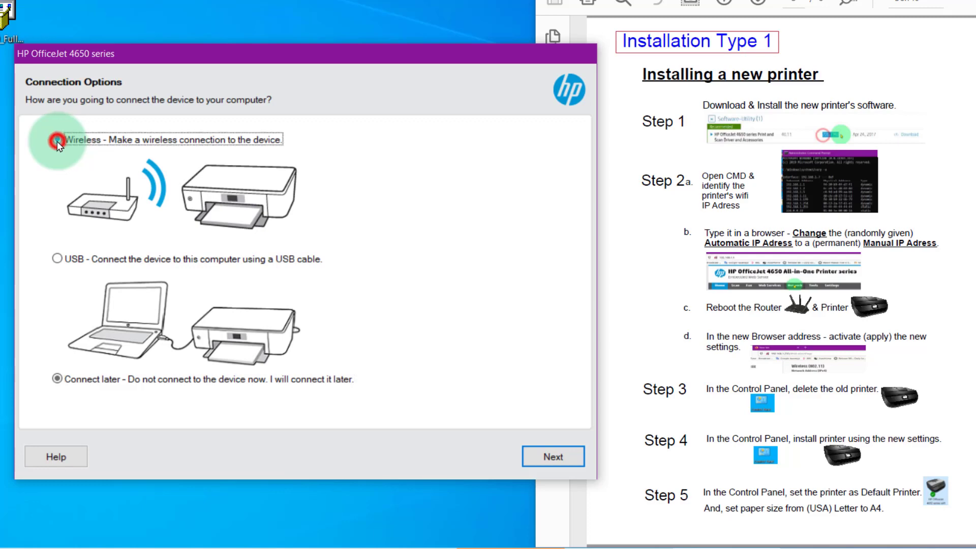
Use the computer's wireless settings, store them on the printer, and continue past the USB step.
click(544, 454)
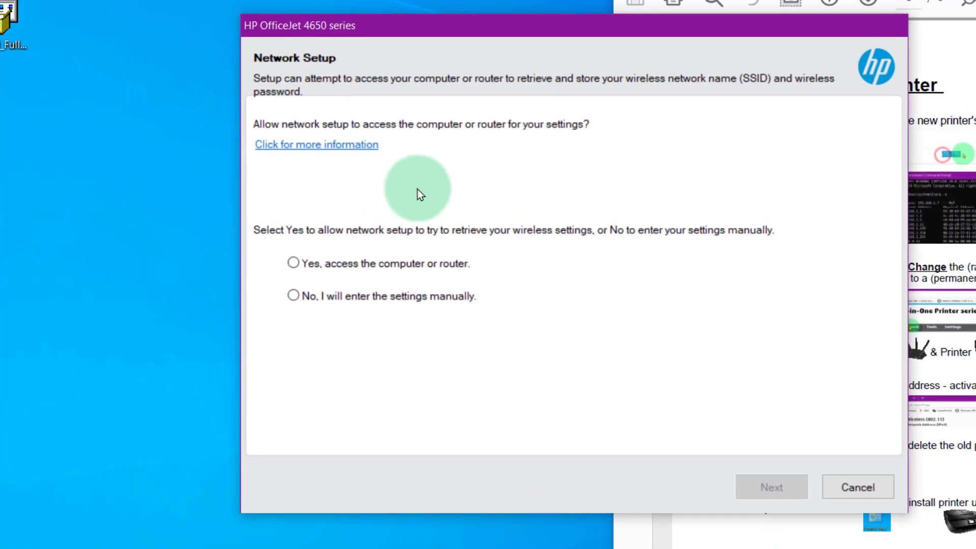
click(293, 263)
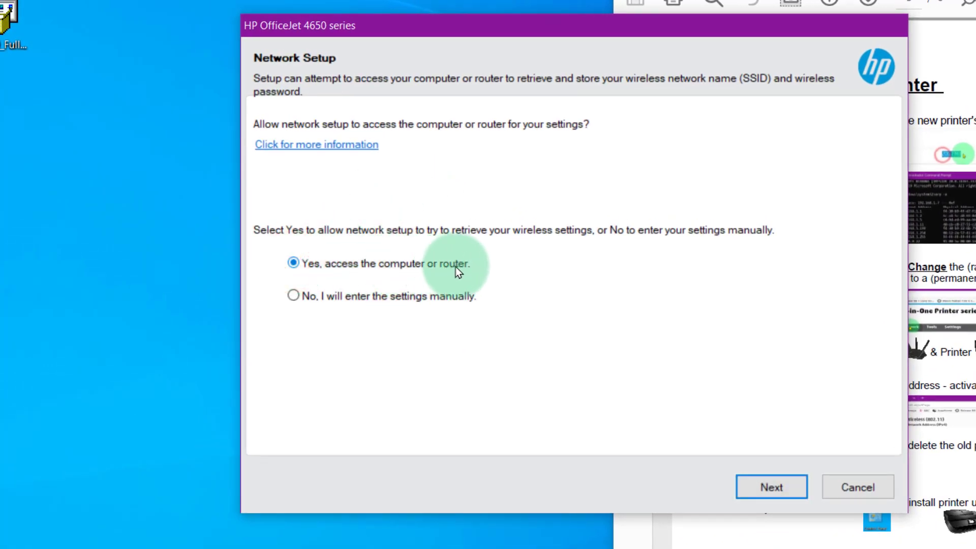
click(772, 490)
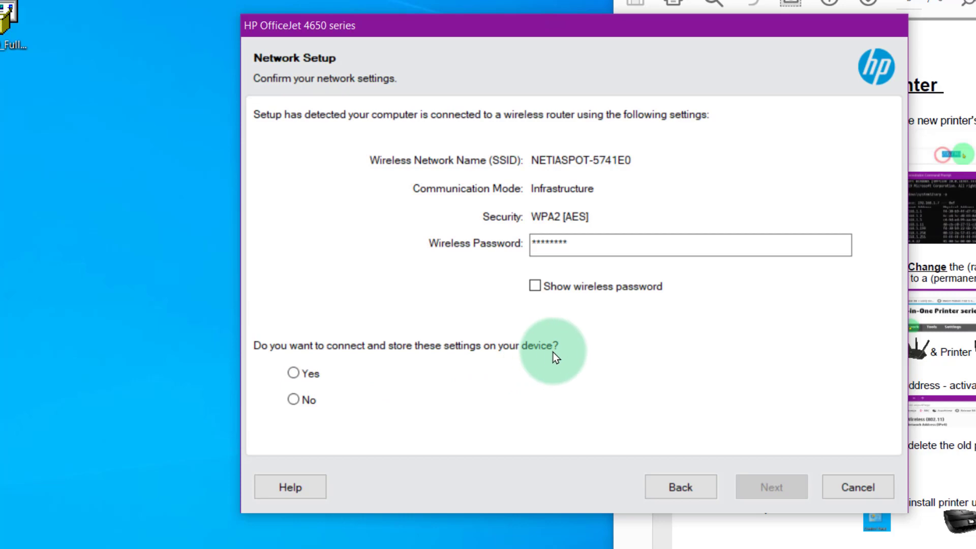
click(294, 374)
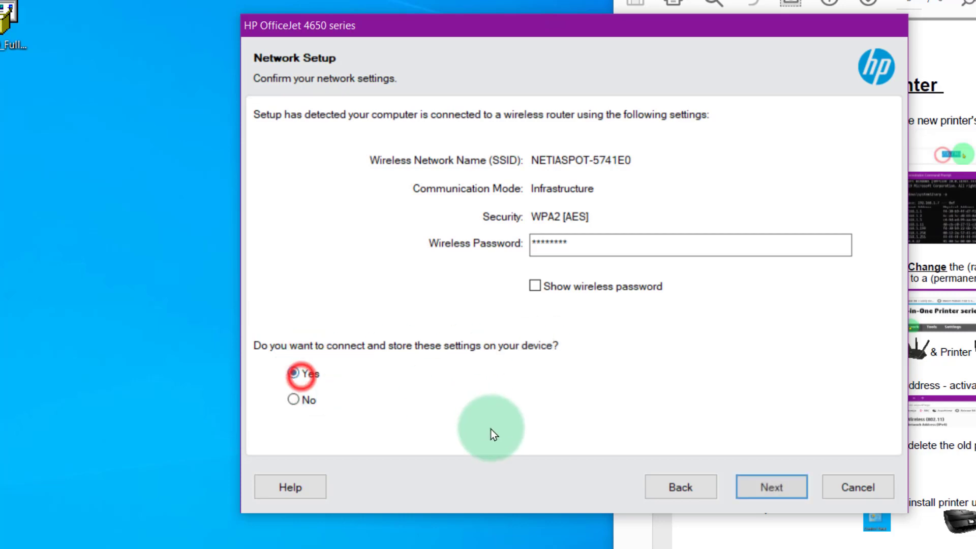
click(771, 486)
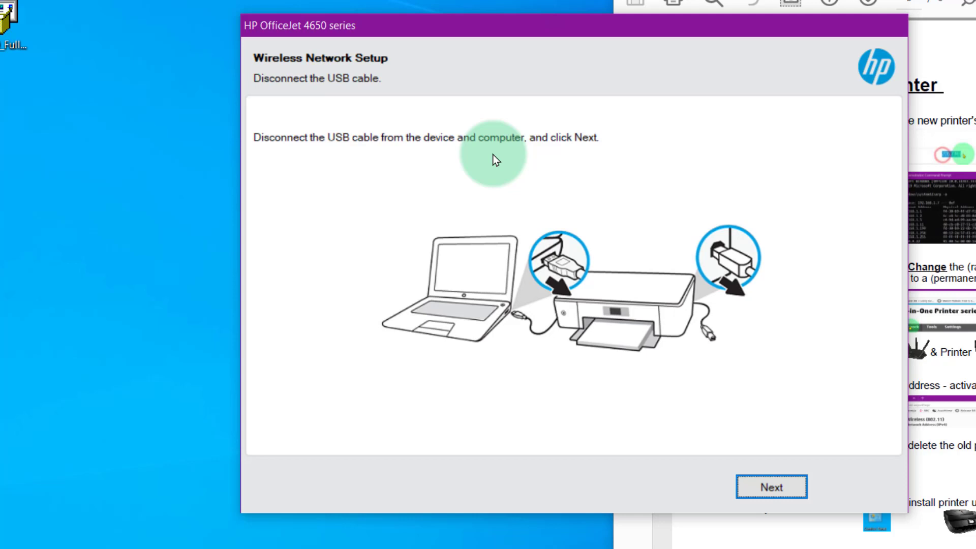
click(768, 497)
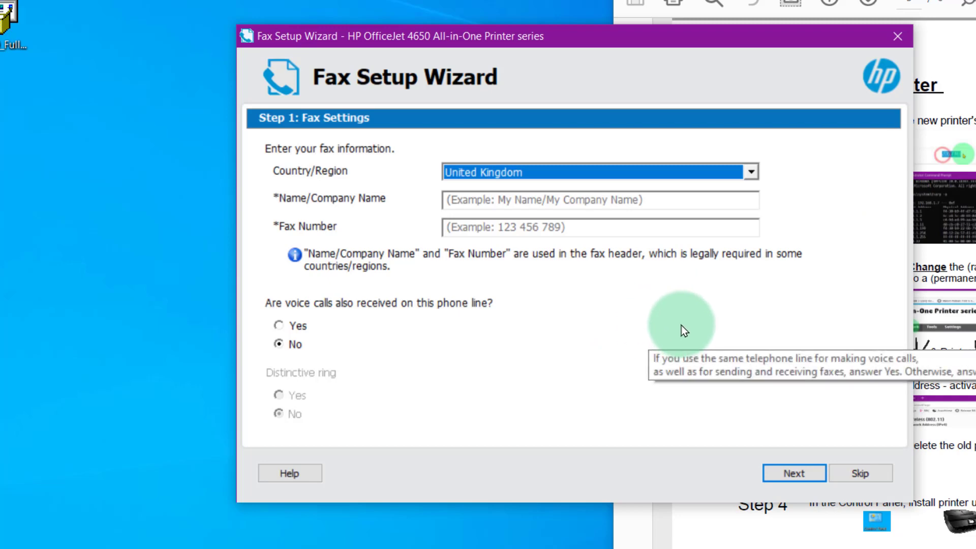
Skip fax setup, register usage as 'In the home for personal use', and enter a postal code.
click(851, 471)
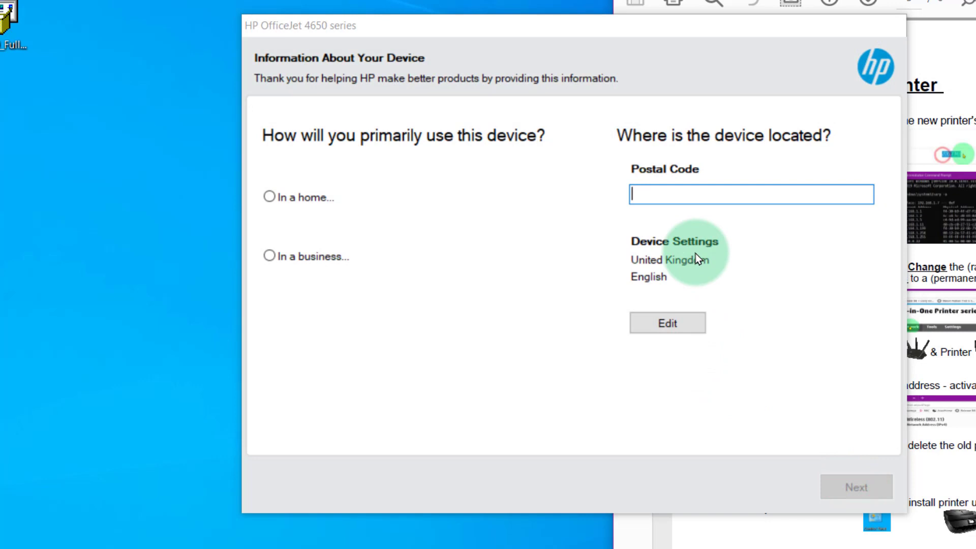
click(295, 197)
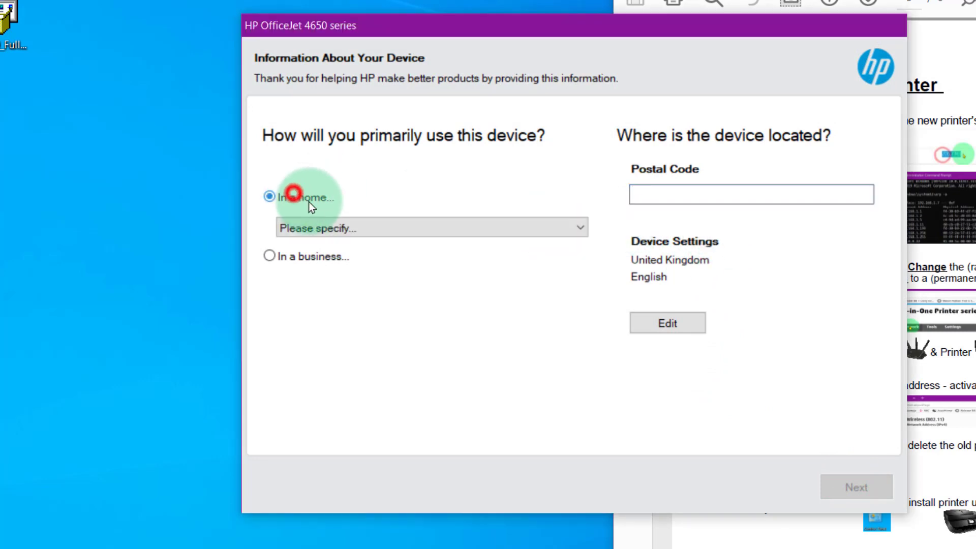
click(321, 227)
click(348, 246)
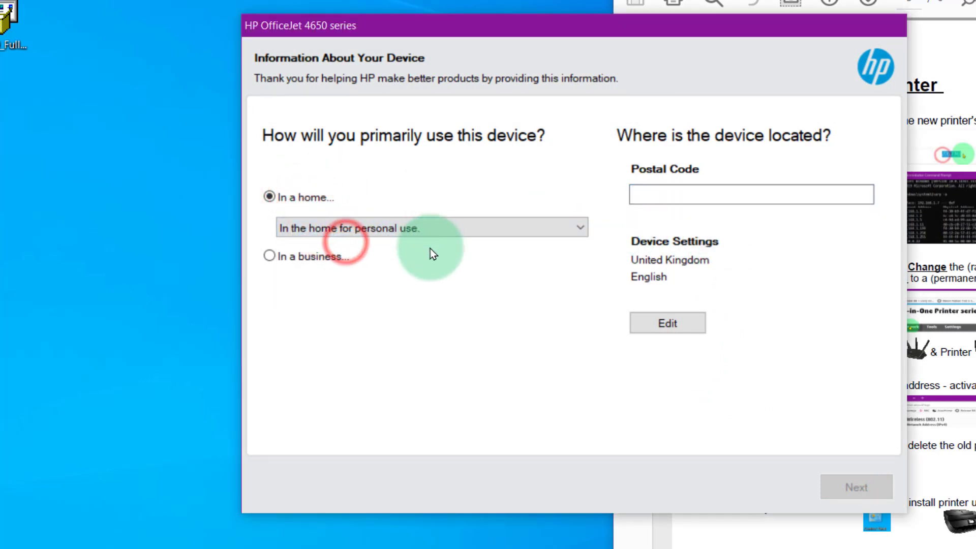
click(668, 197)
text(vdgrdgsdfg)
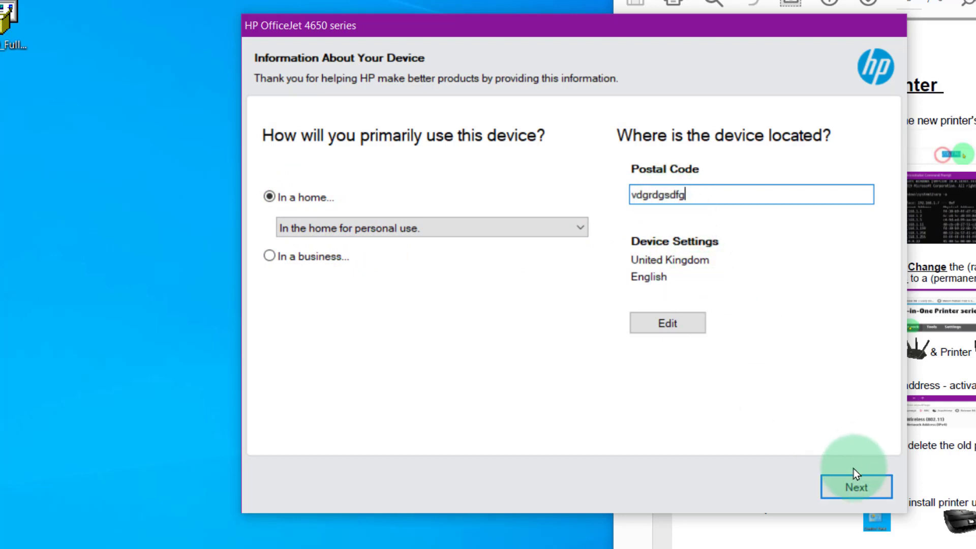
click(843, 487)
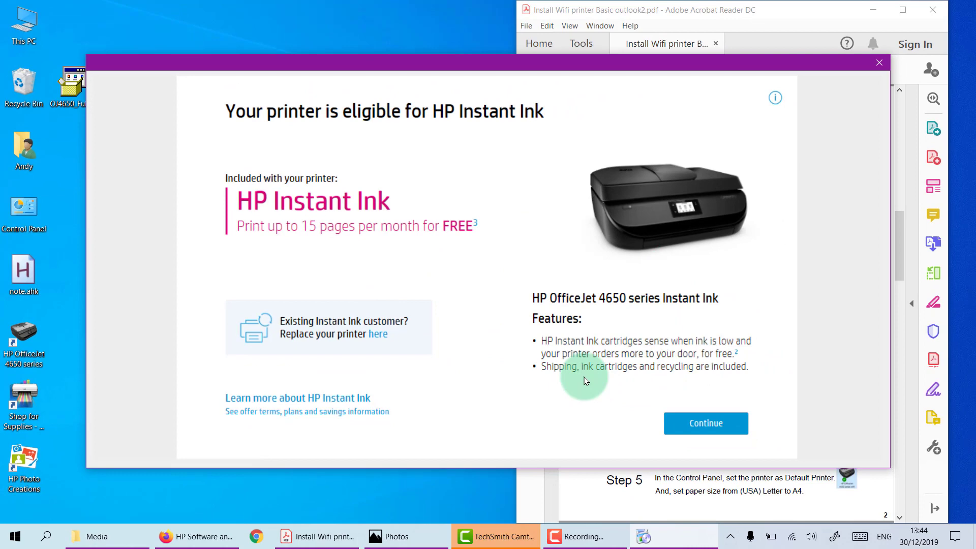
Choose 'No Instant Ink' and close the device setup via Exit Device Service Setup.
click(706, 425)
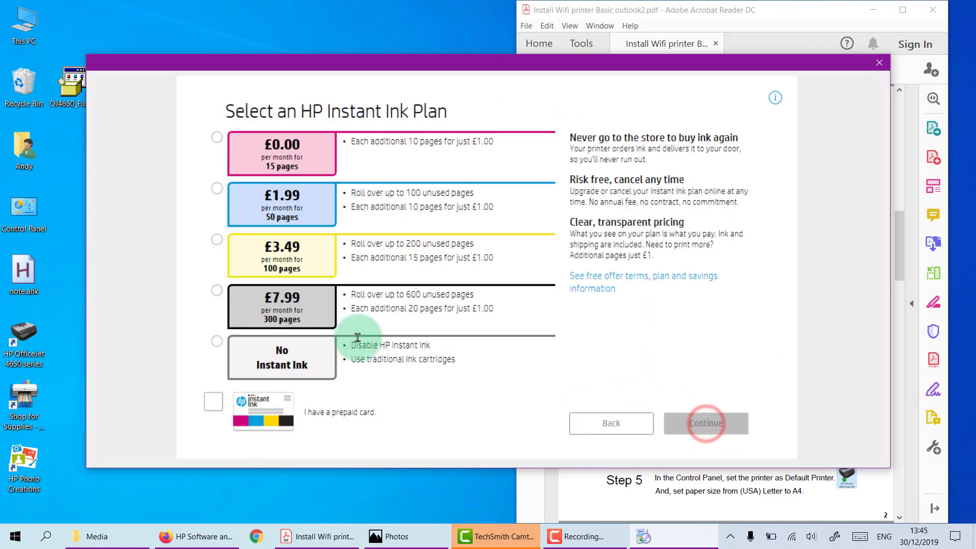
click(223, 343)
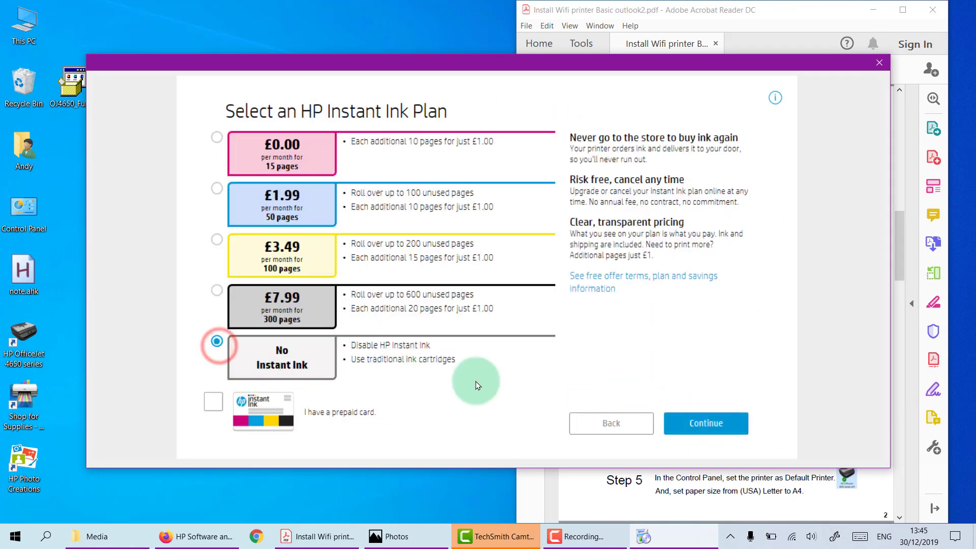
click(881, 65)
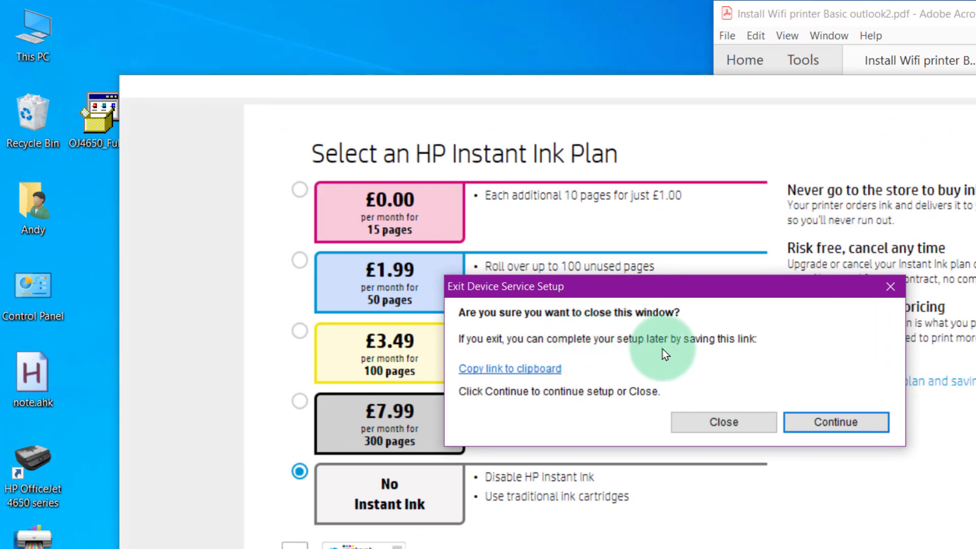
click(730, 426)
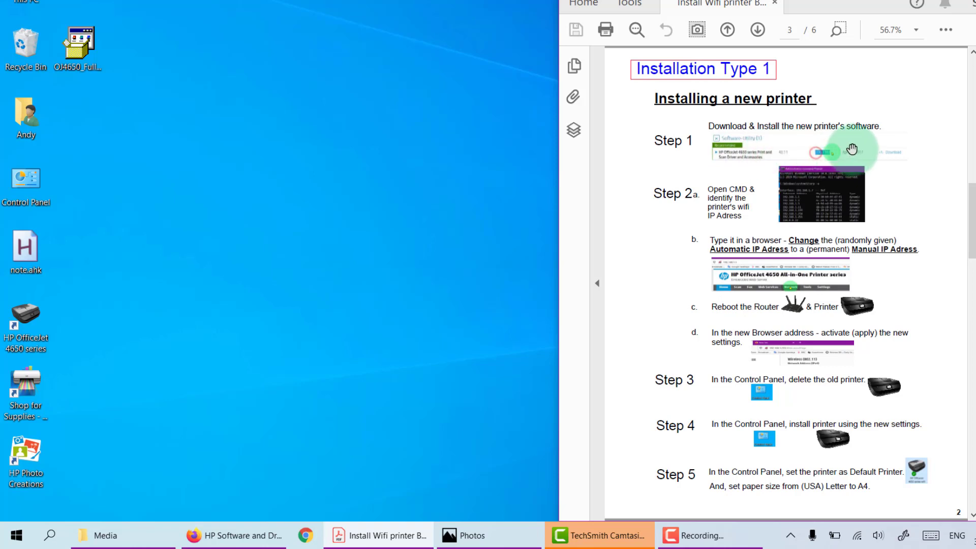
Run arp -a in a new Command Prompt and copy the address 192.168.1.1 with Ctrl+C.
click(212, 224)
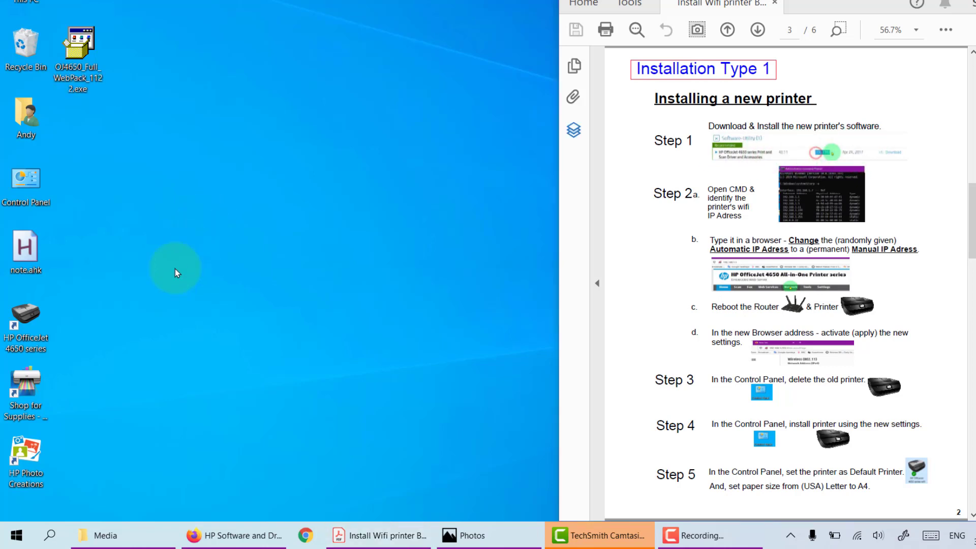
click(49, 534)
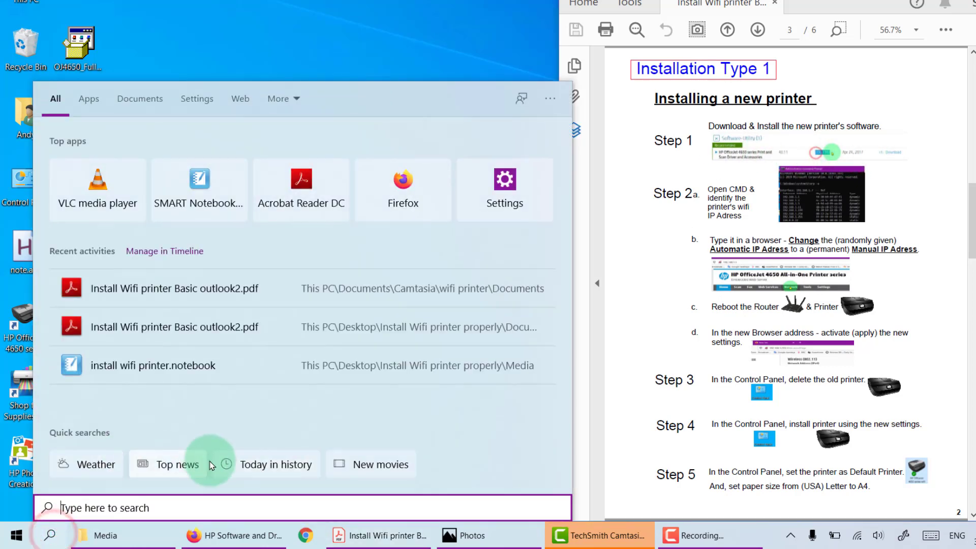
text(cm)
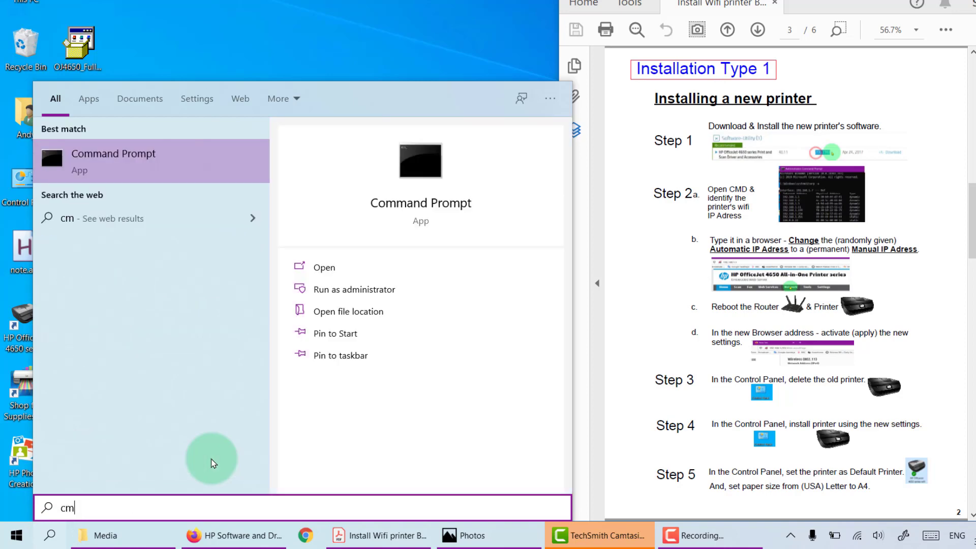
text(d)
key(Return)
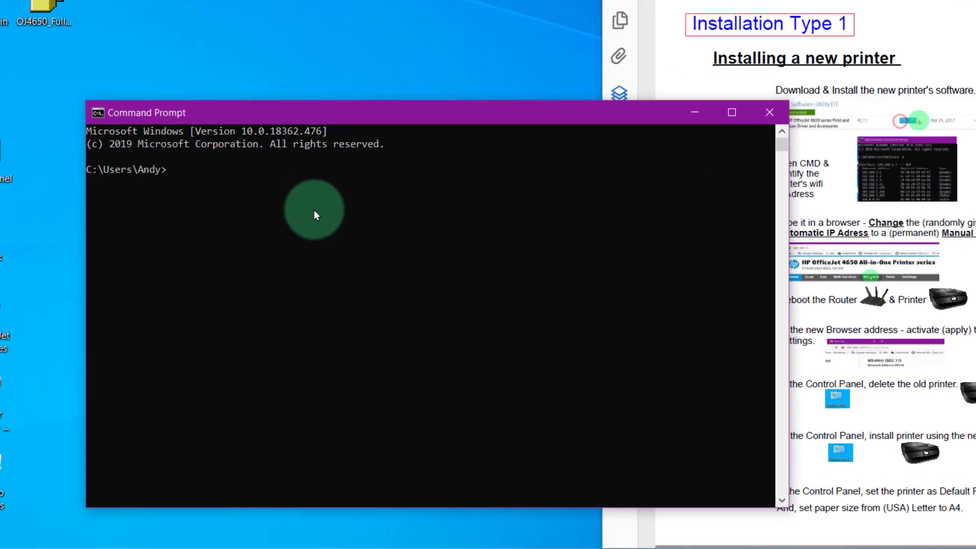
text(ar)
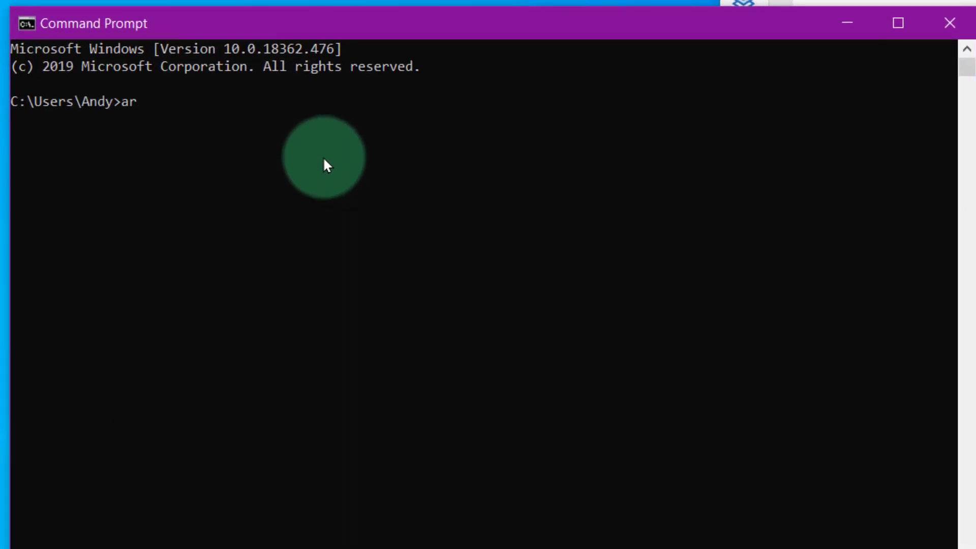
text(p -)
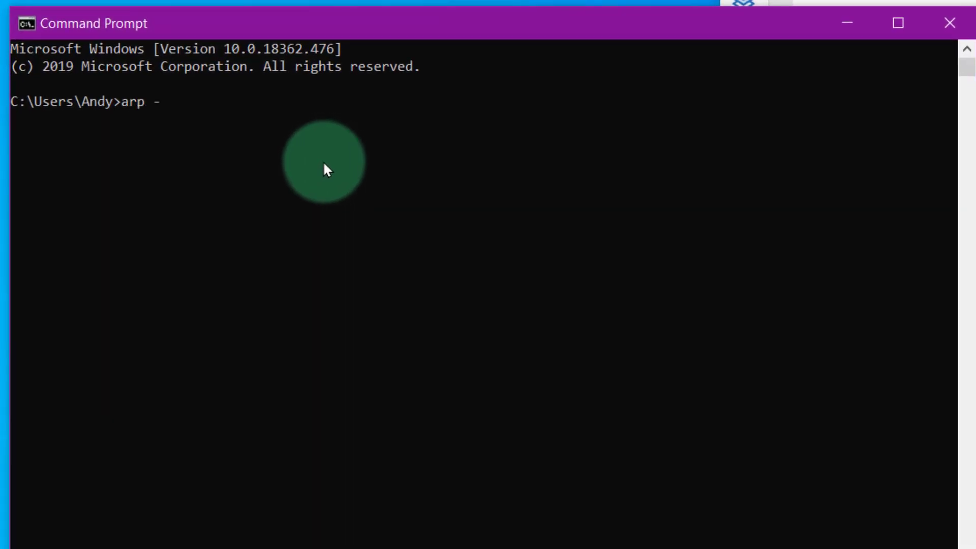
text(a)
key(Return)
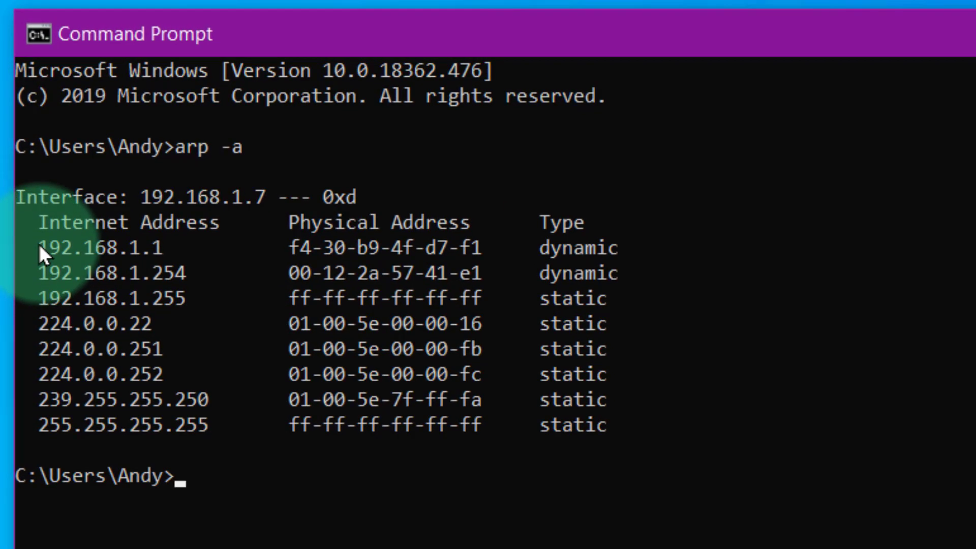
drag(40, 245, 160, 258)
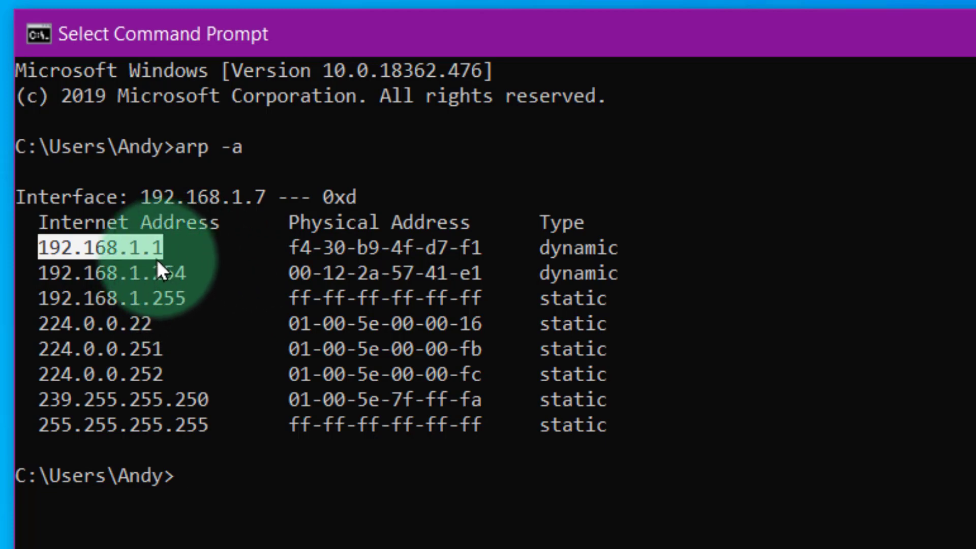
key(ctrl+c)
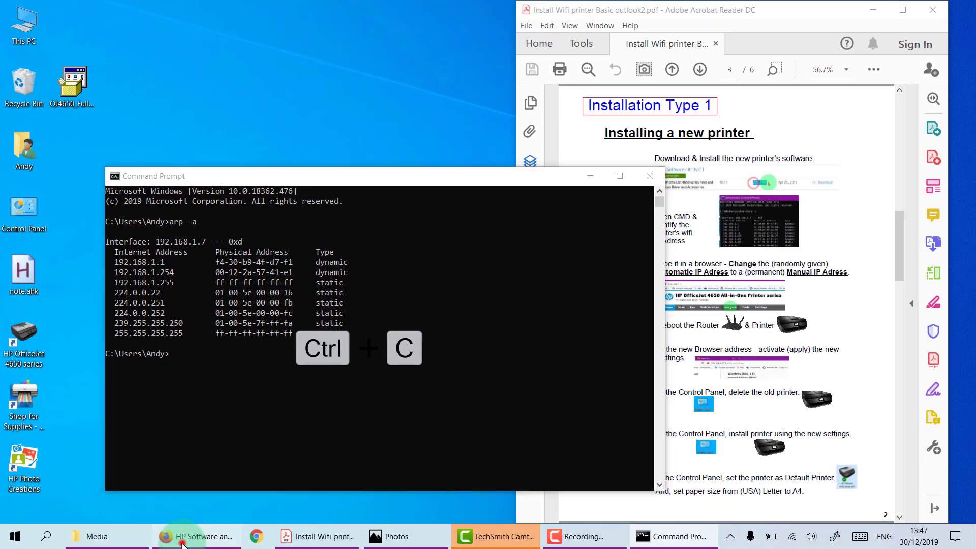
Load the copied printer address 192.168.1.1 in a new Firefox tab.
click(182, 543)
click(298, 26)
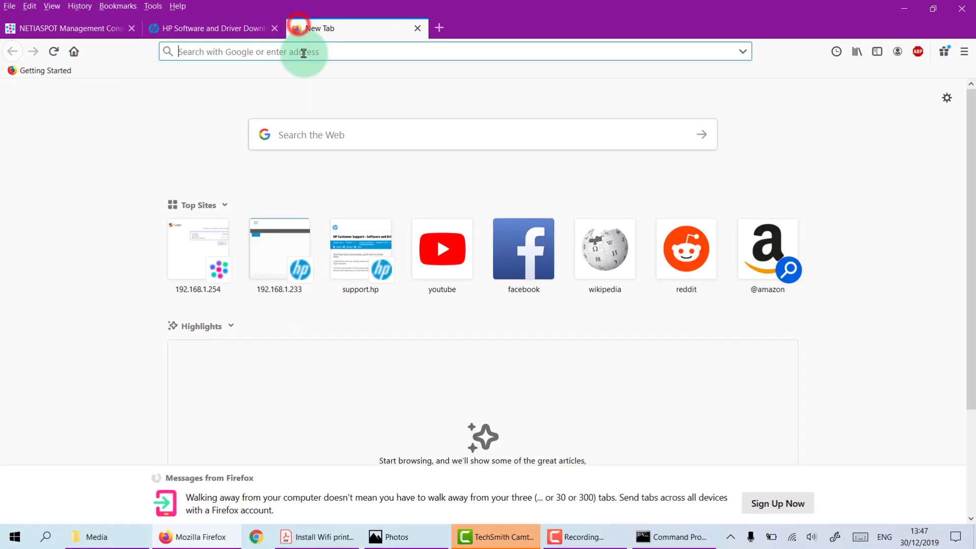
key(ctrl+v)
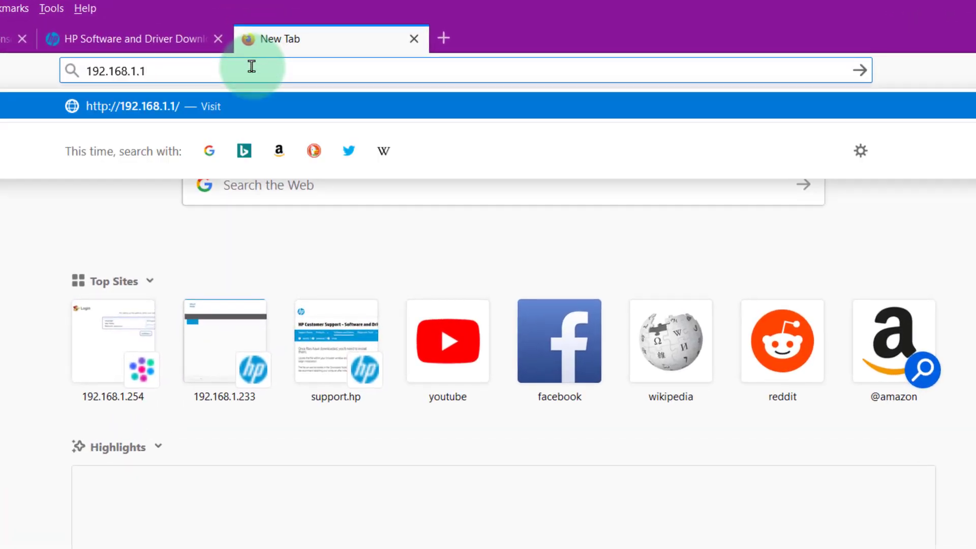
key(Return)
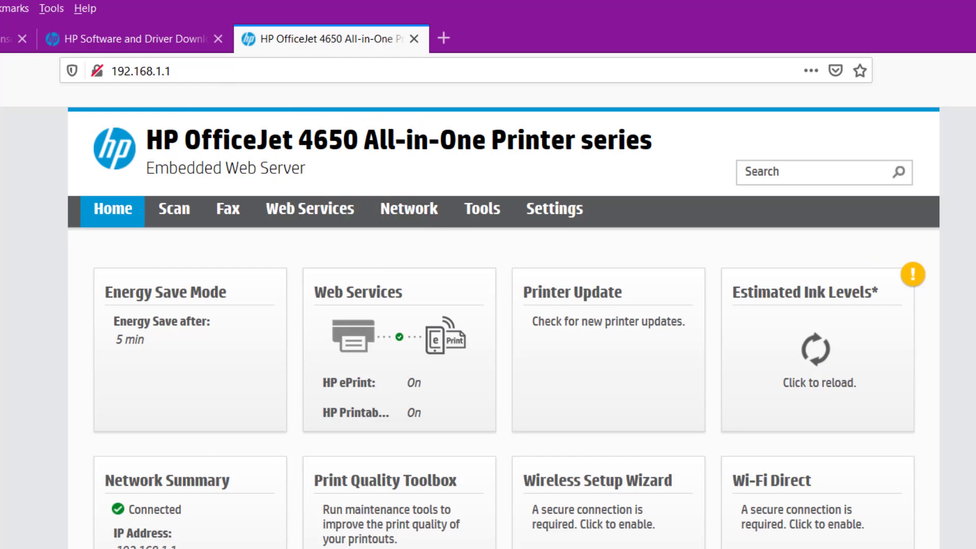
Check 192.168.1.1 in the arp -a list, then close Command Prompt.
key(alt+Tab)
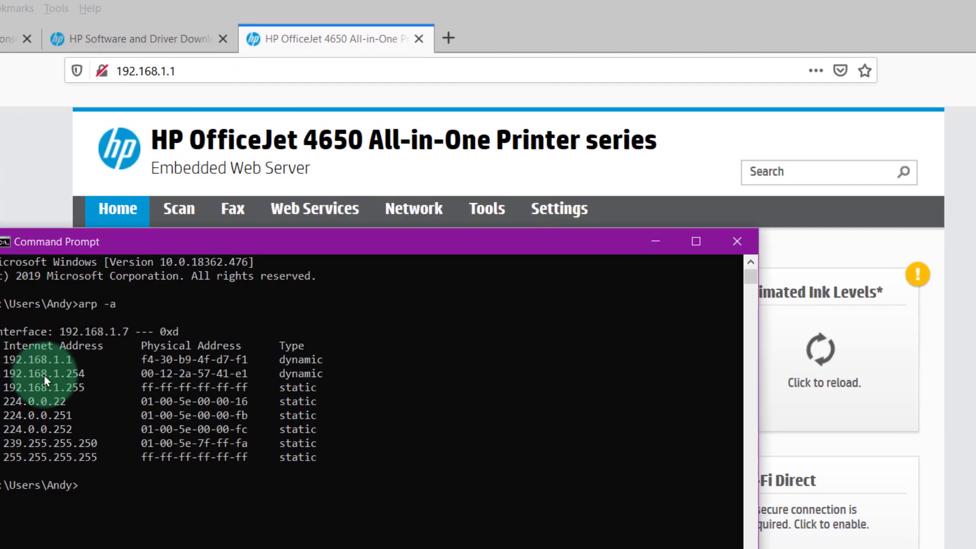
drag(26, 359, 99, 358)
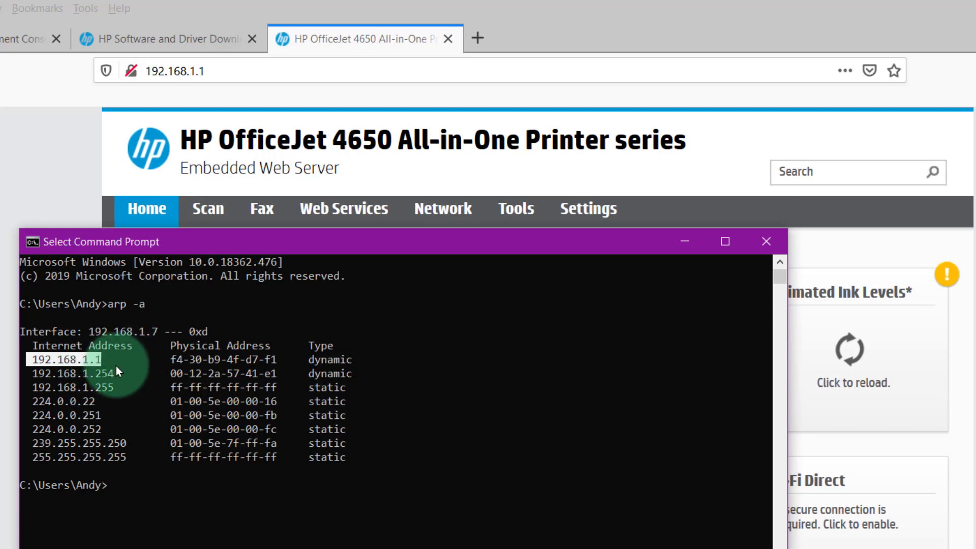
click(98, 360)
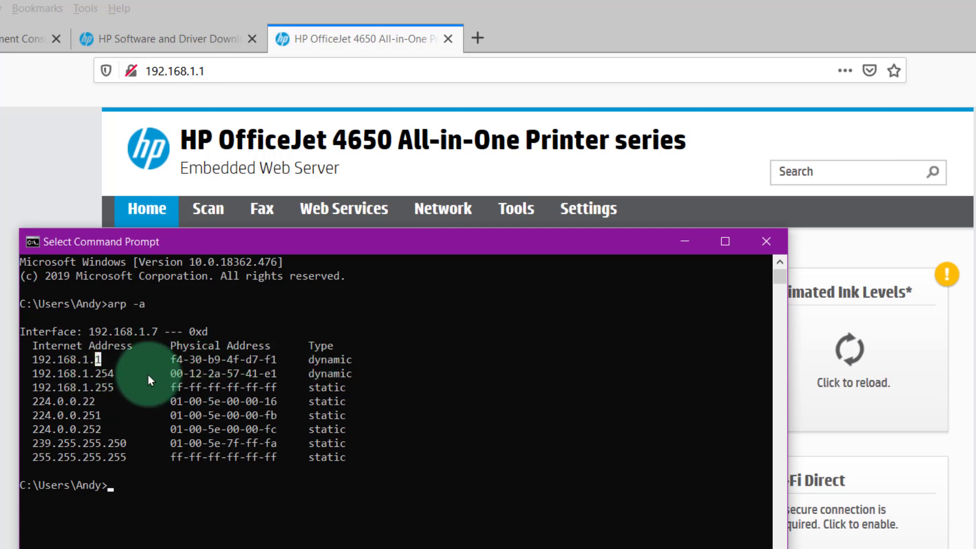
click(768, 239)
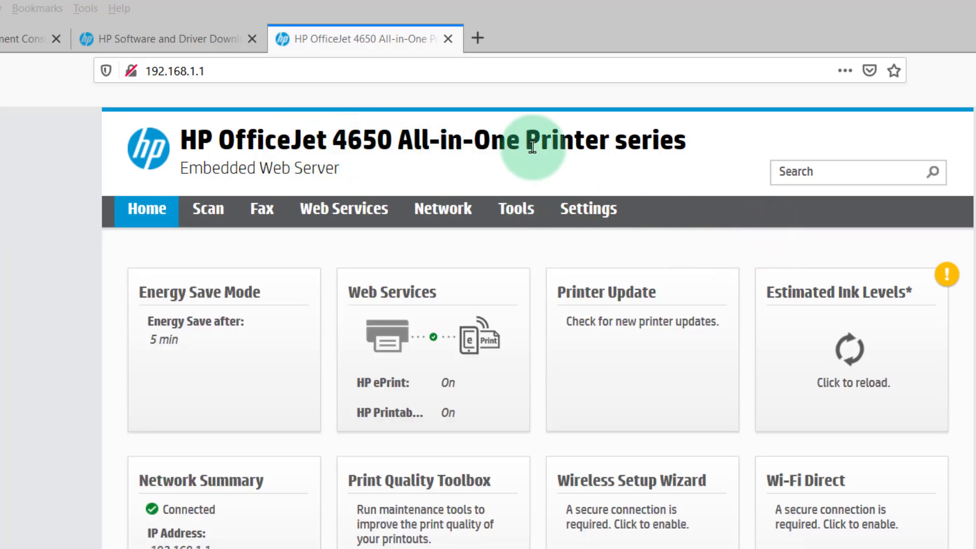
Go to Network > Wireless (802.11) > Network Address (IPv4) and select Manual IP.
click(440, 206)
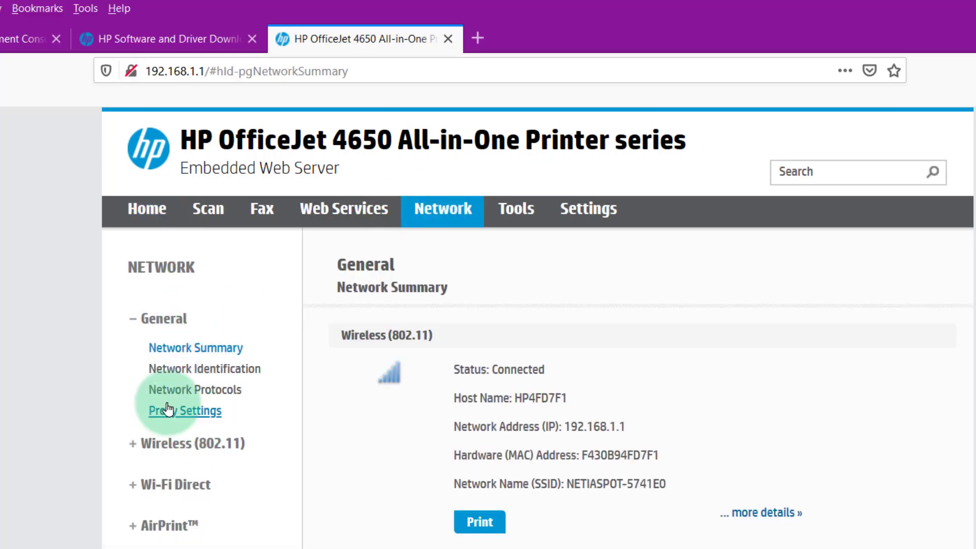
click(176, 442)
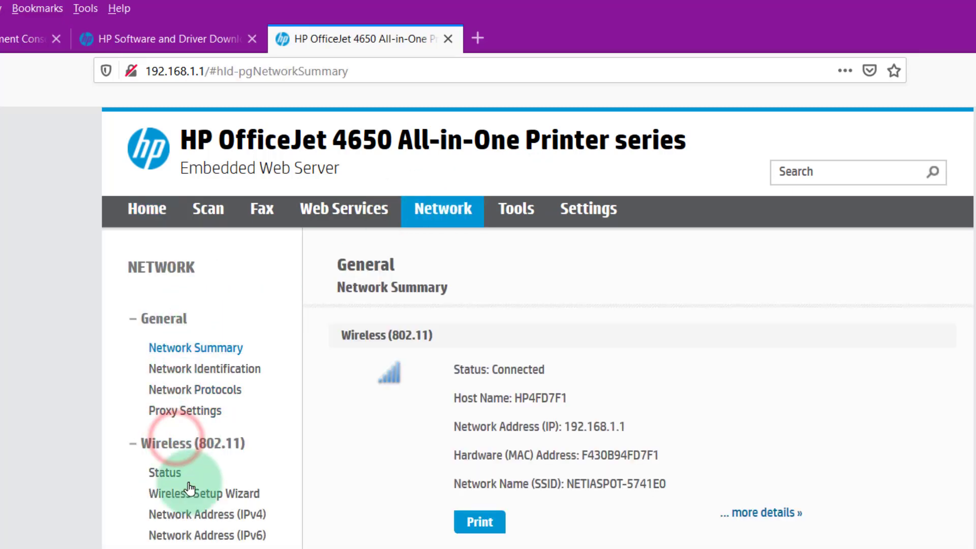
click(201, 520)
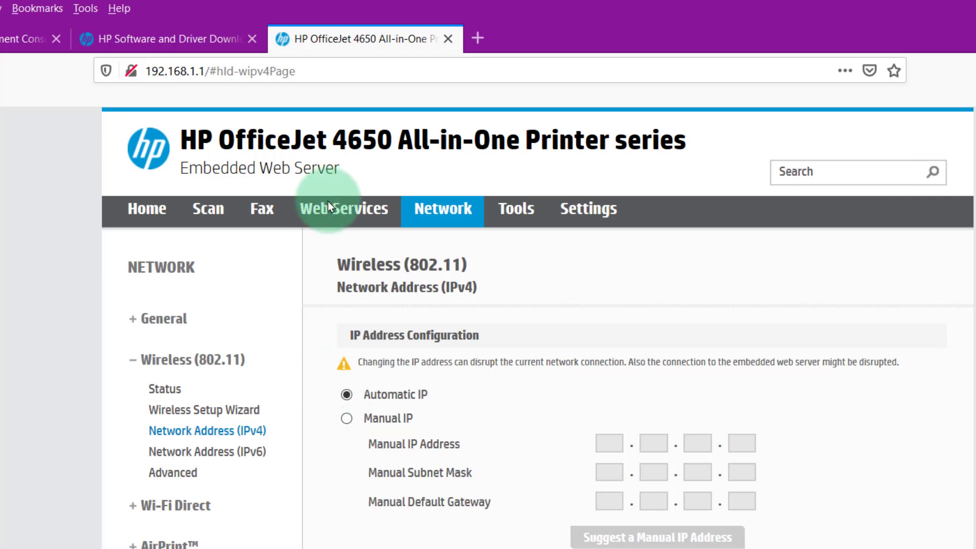
click(347, 419)
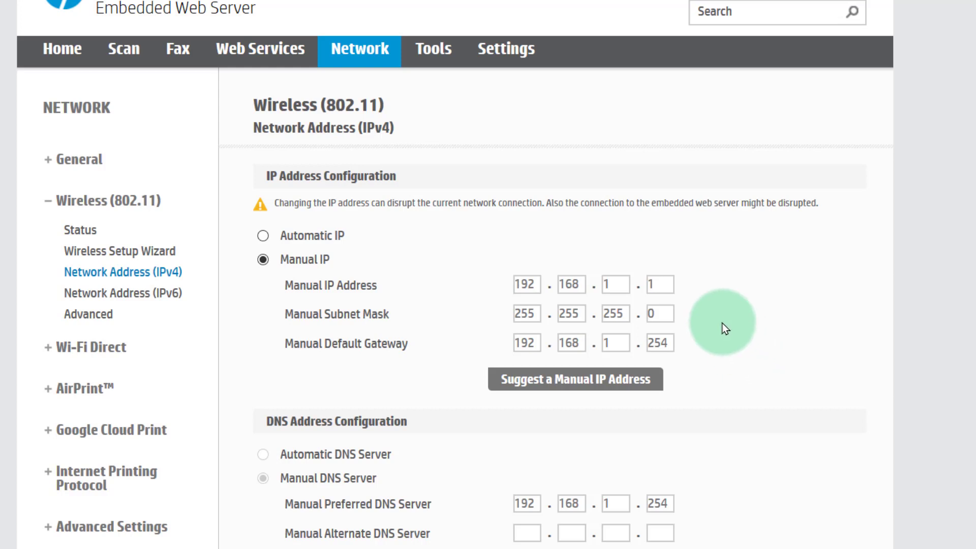
Fill in the suggested manual address 192.168.1.193, mask 255.255.255.0, gateway 192.168.1.254.
click(656, 305)
double_click(656, 283)
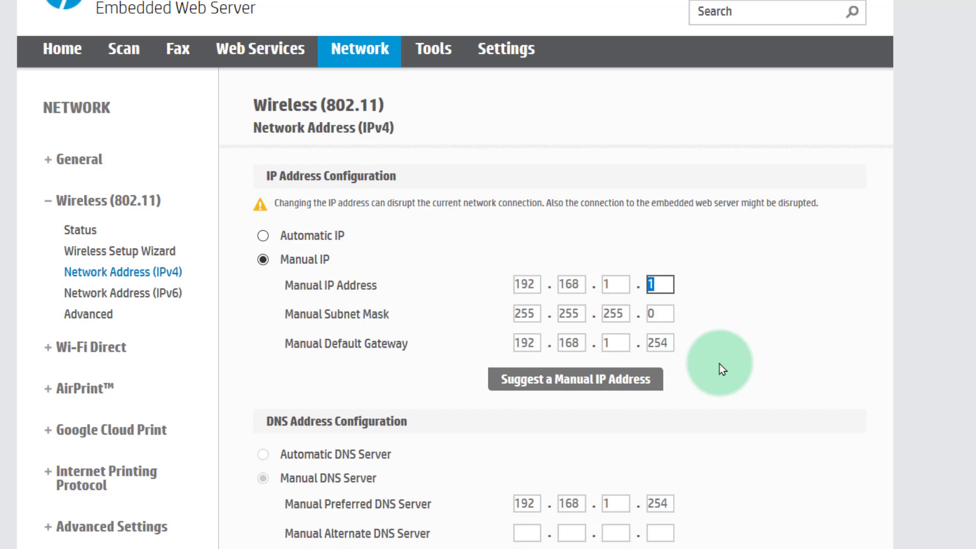
click(723, 400)
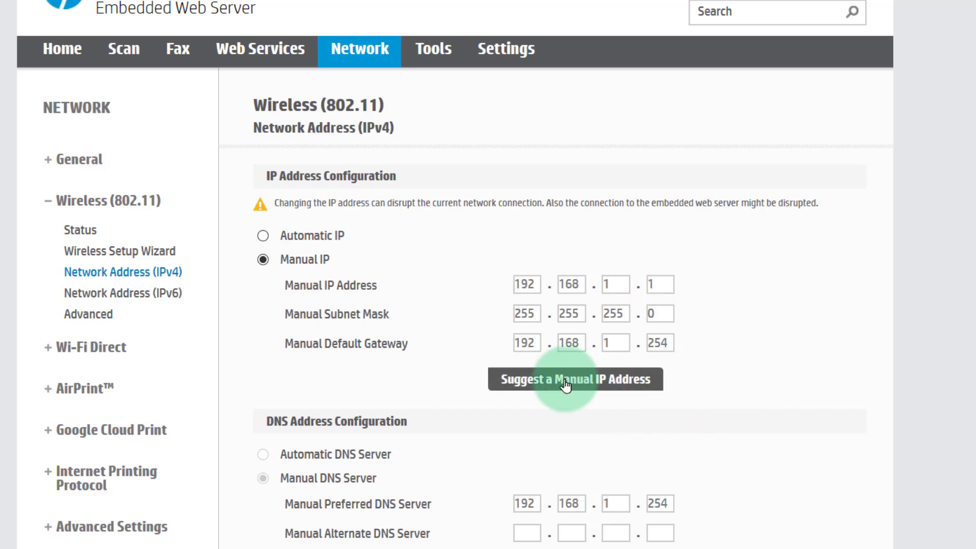
click(565, 385)
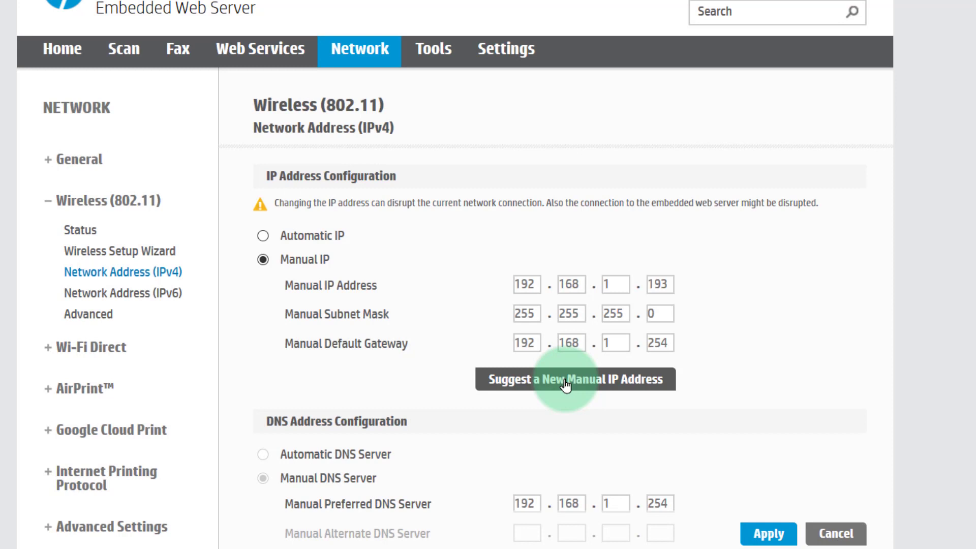
click(662, 282)
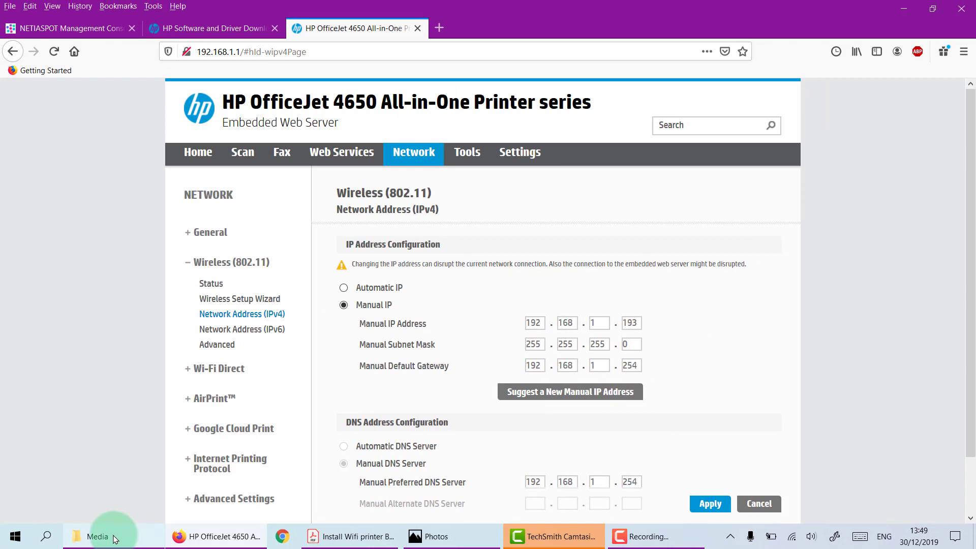
click(46, 536)
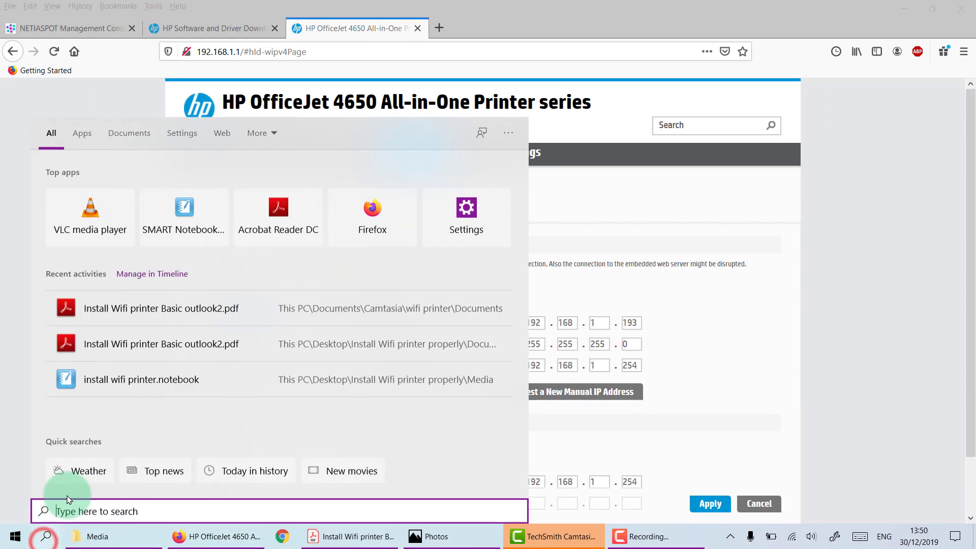
Launch Command Prompt and run ipconfig /all.
text(cmd)
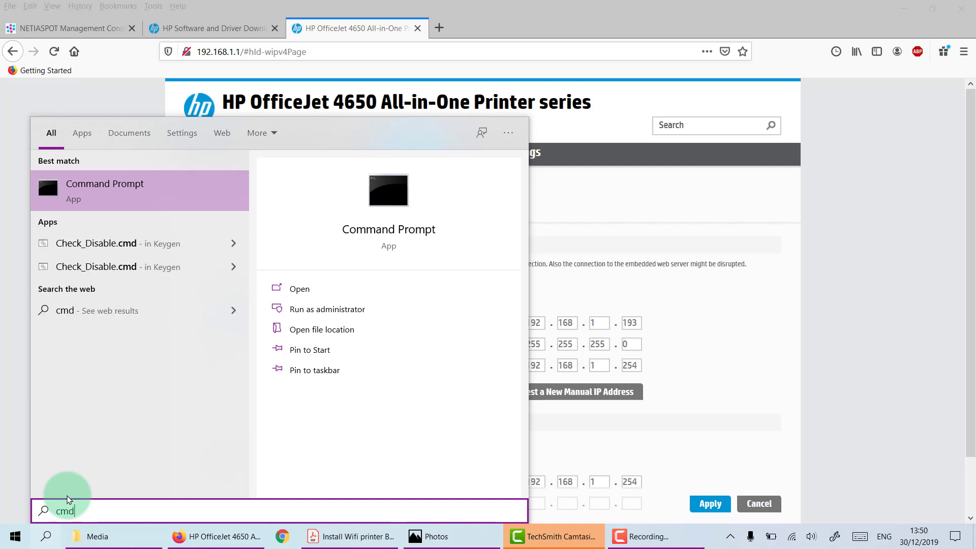
key(Return)
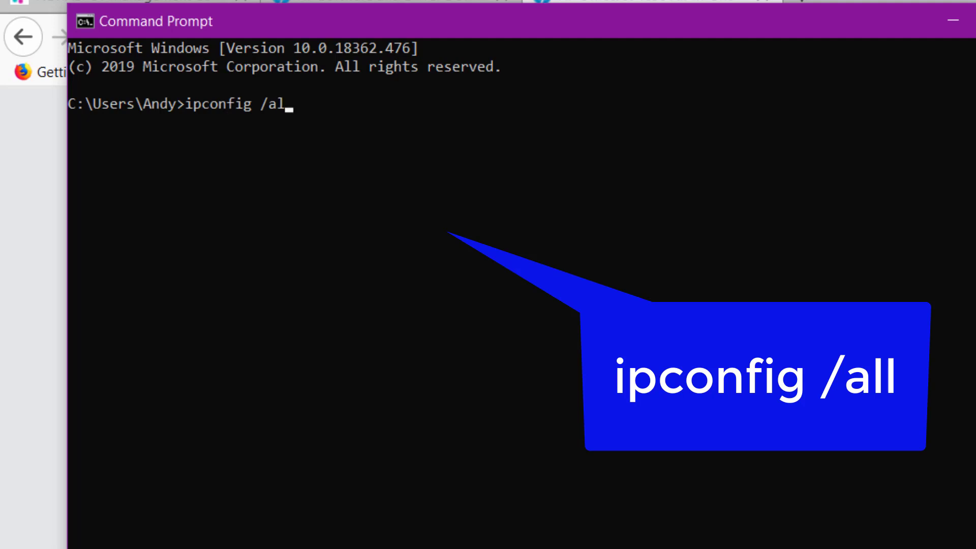
text(l)
key(Return)
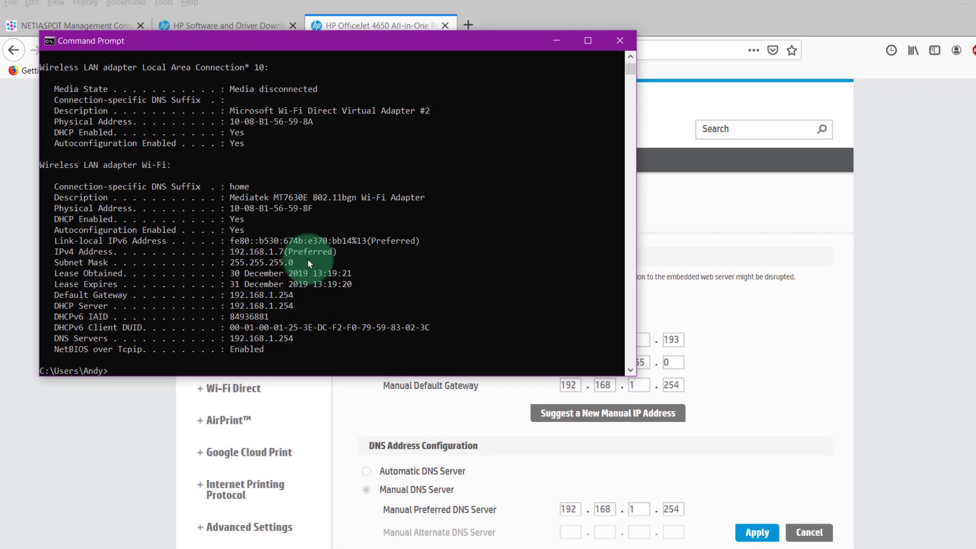
scroll(511, 369, down, 4)
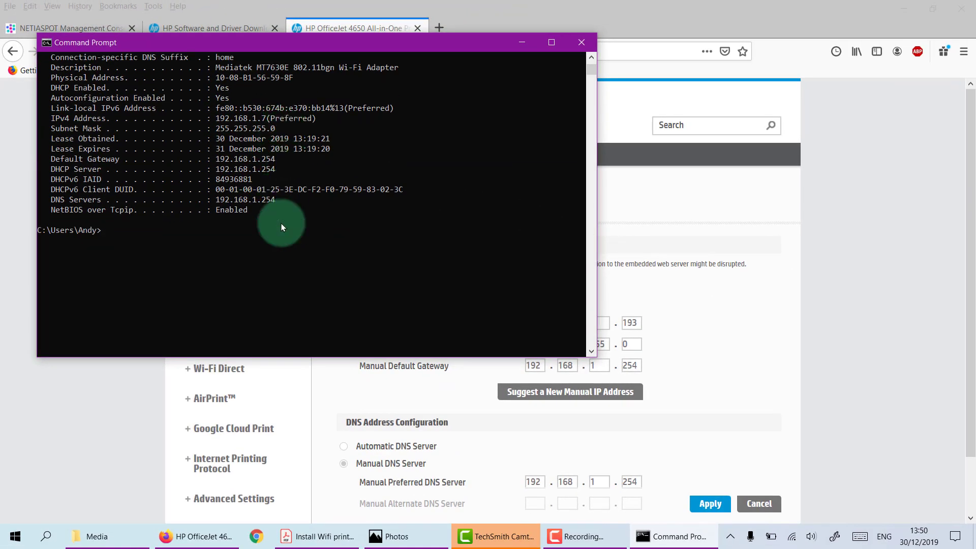
scroll(282, 224, up, 3)
Place the console beside the printer form and mark the Subnet Mask, Default Gateway and DNS Servers lines.
drag(331, 47, 326, 166)
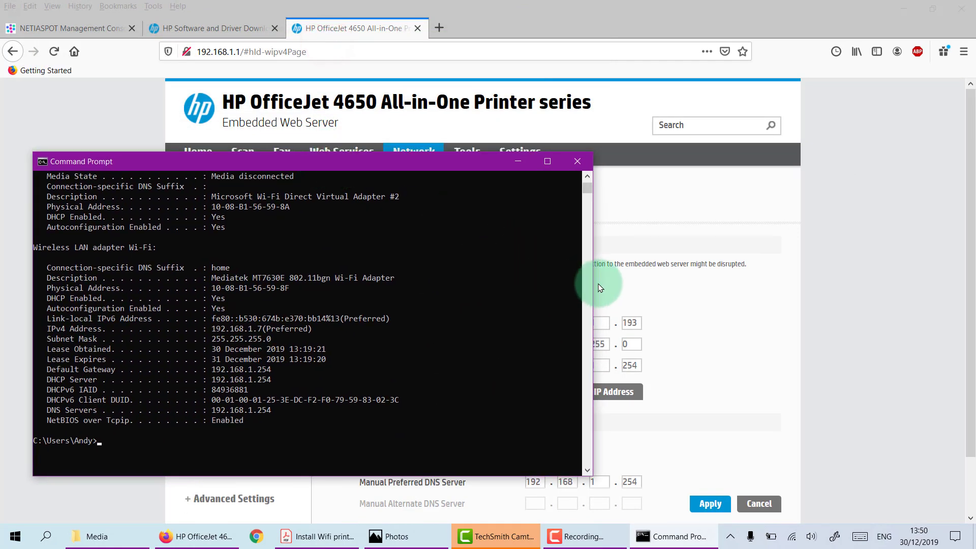
drag(592, 287, 459, 289)
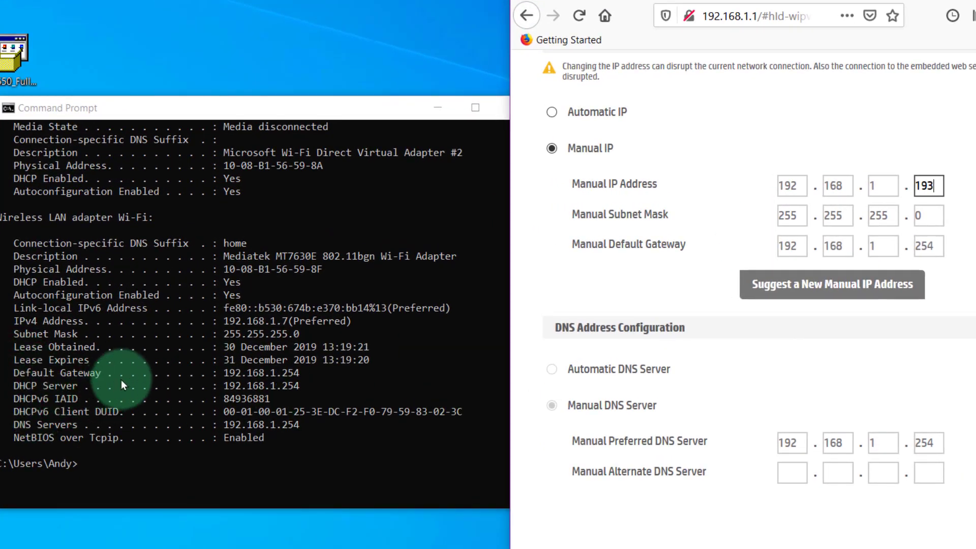
click(8, 334)
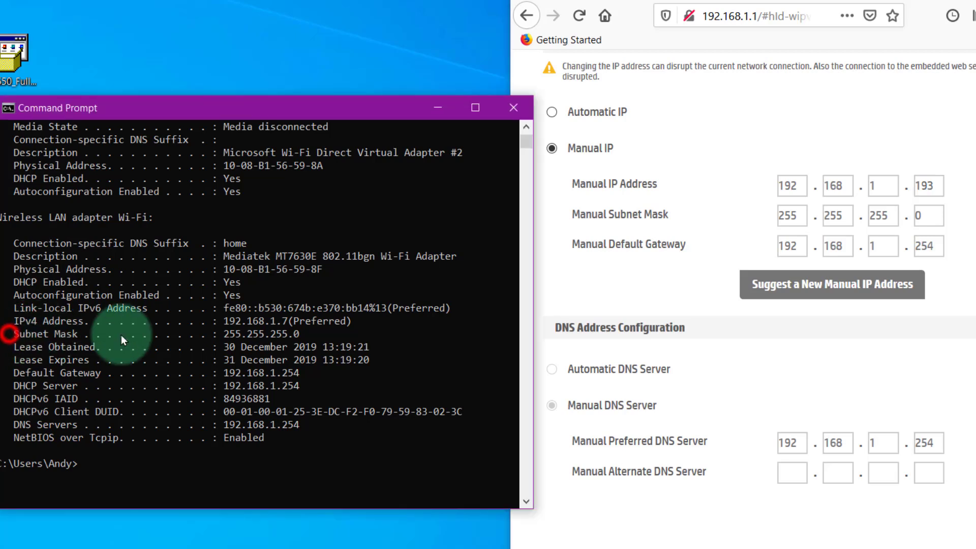
drag(14, 334, 303, 333)
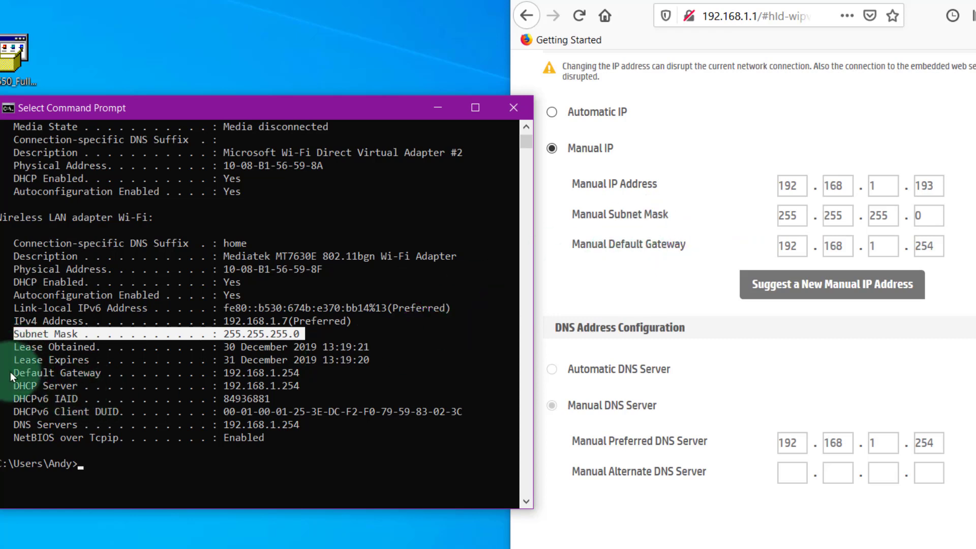
drag(9, 373, 299, 376)
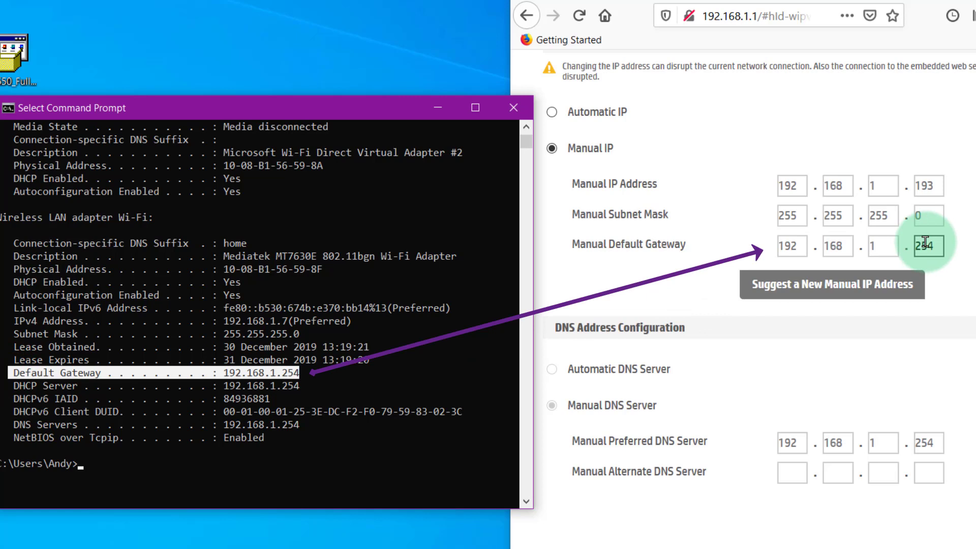
click(155, 466)
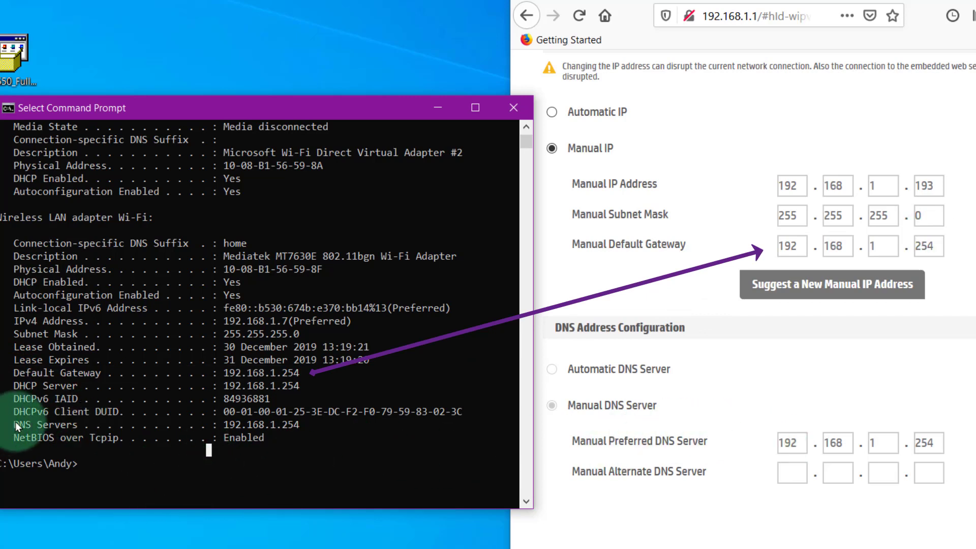
drag(11, 422, 300, 427)
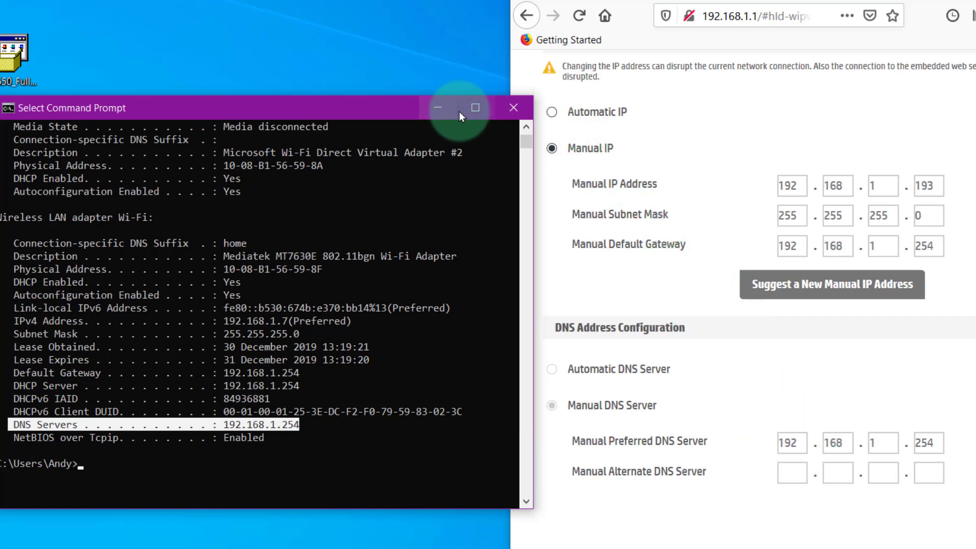
Close Command Prompt, maximize Firefox and apply the manual IP settings to the printer.
click(512, 106)
key(super+Up)
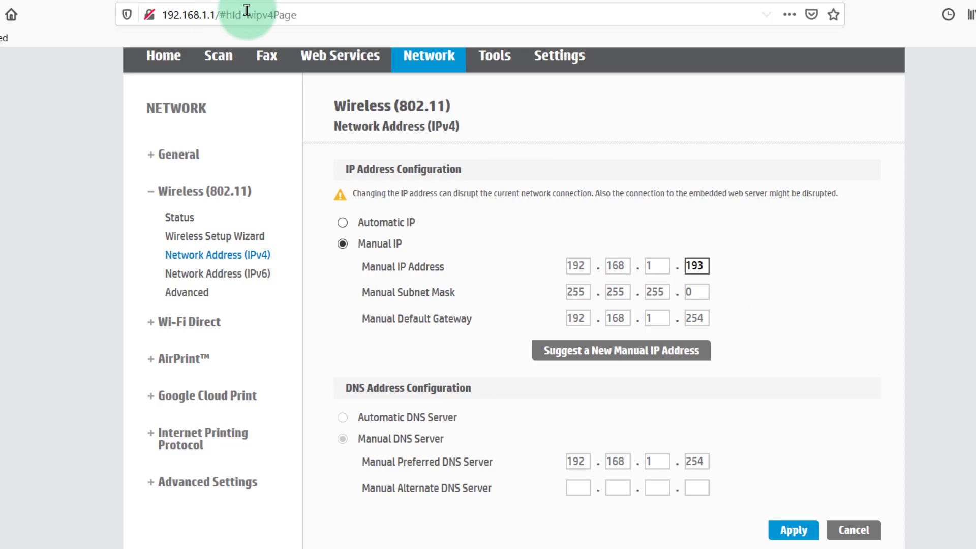
click(163, 15)
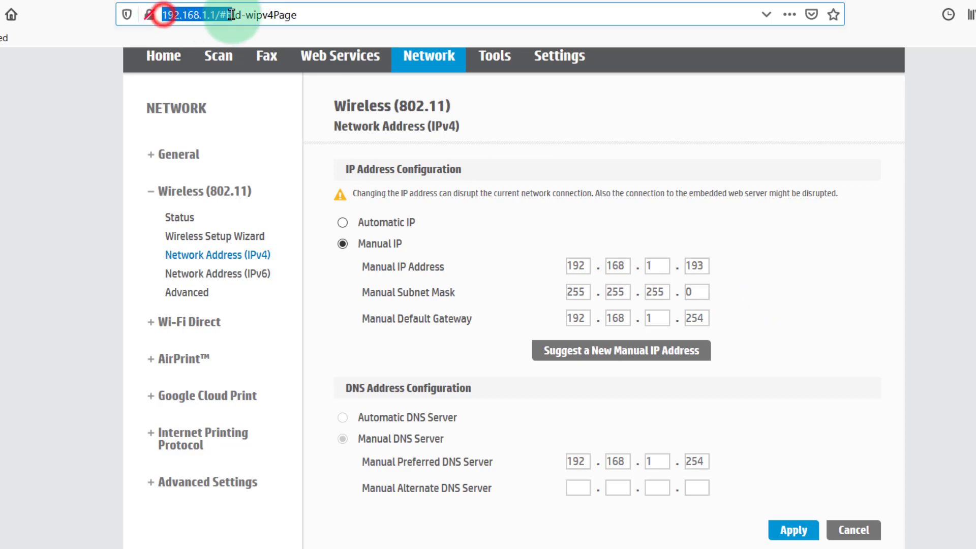
click(794, 530)
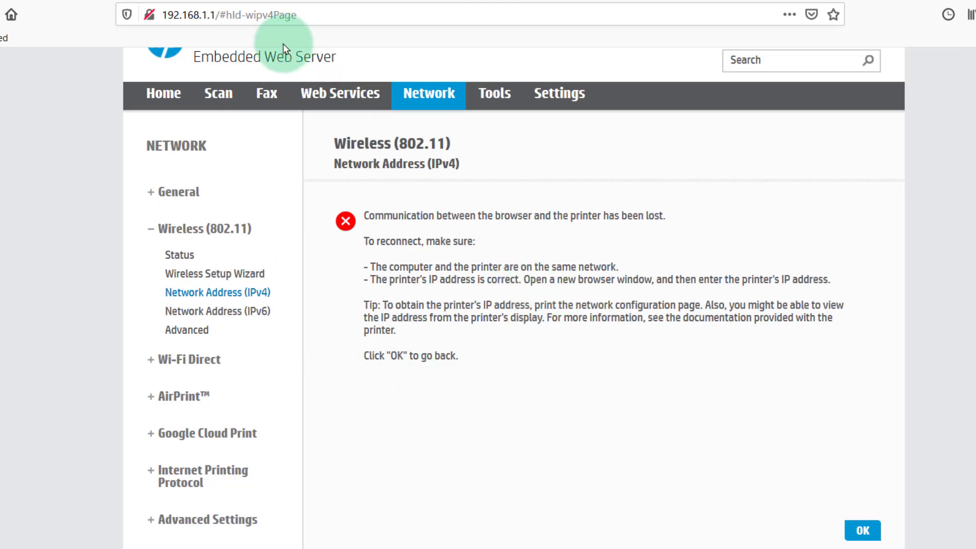
Dismiss the connection-lost message and close the printer's Firefox window.
click(208, 10)
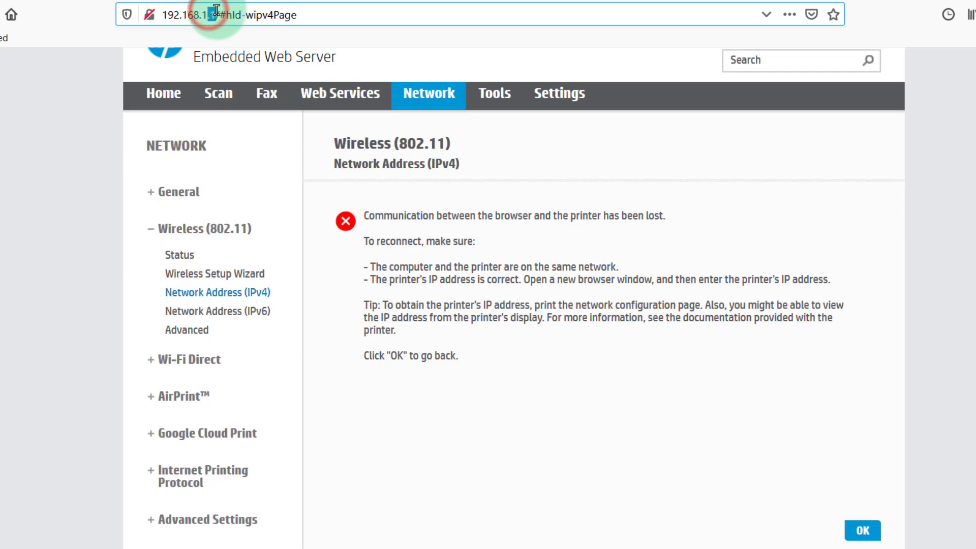
click(673, 411)
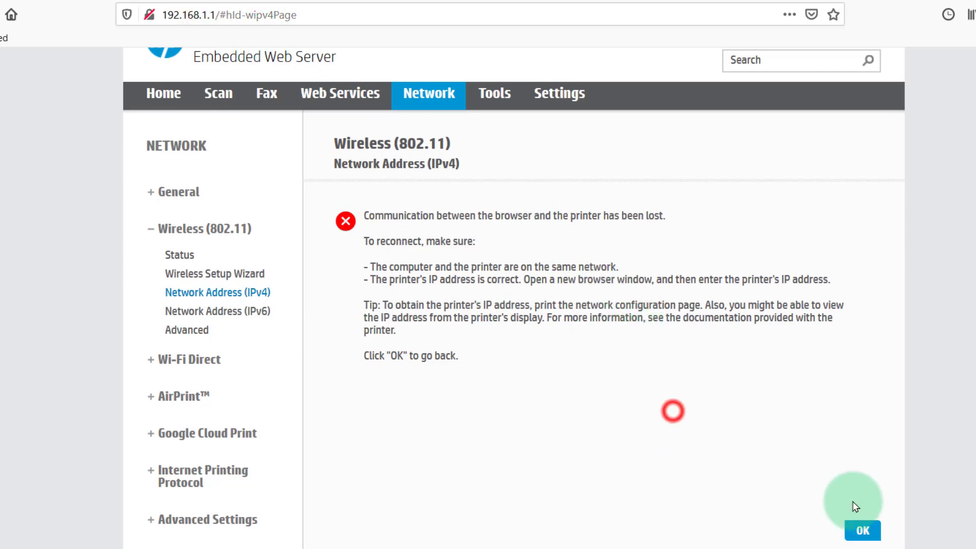
click(863, 531)
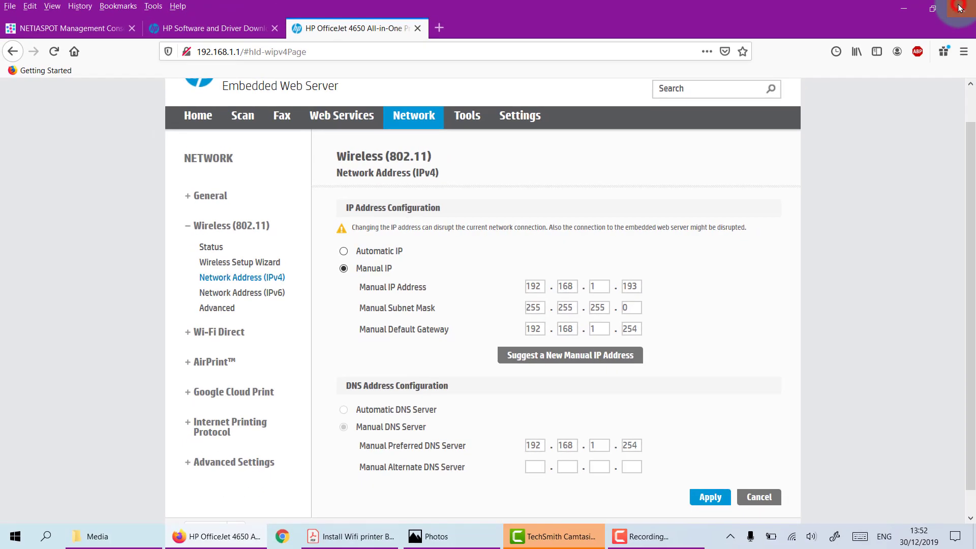
click(960, 7)
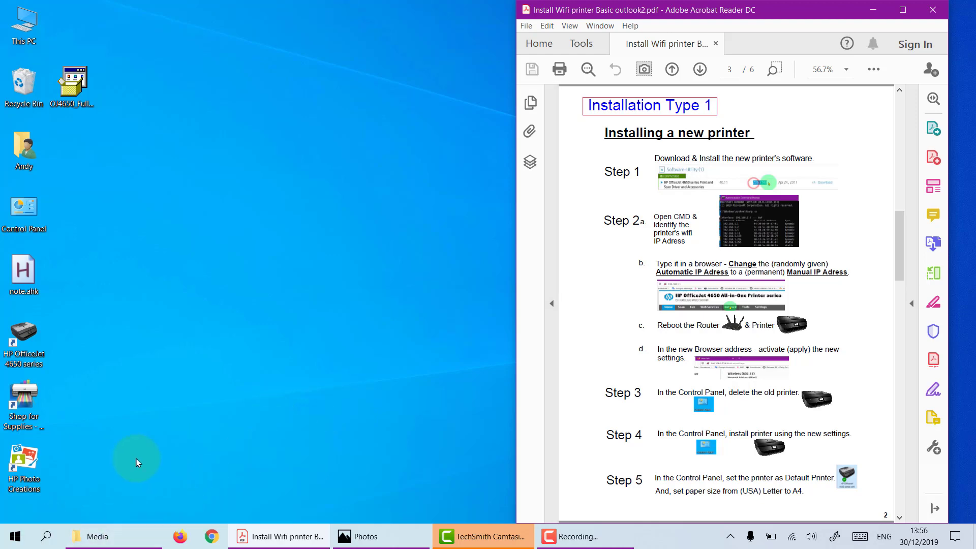
Open Command Prompt and run arp -a to list the ARP table.
click(46, 536)
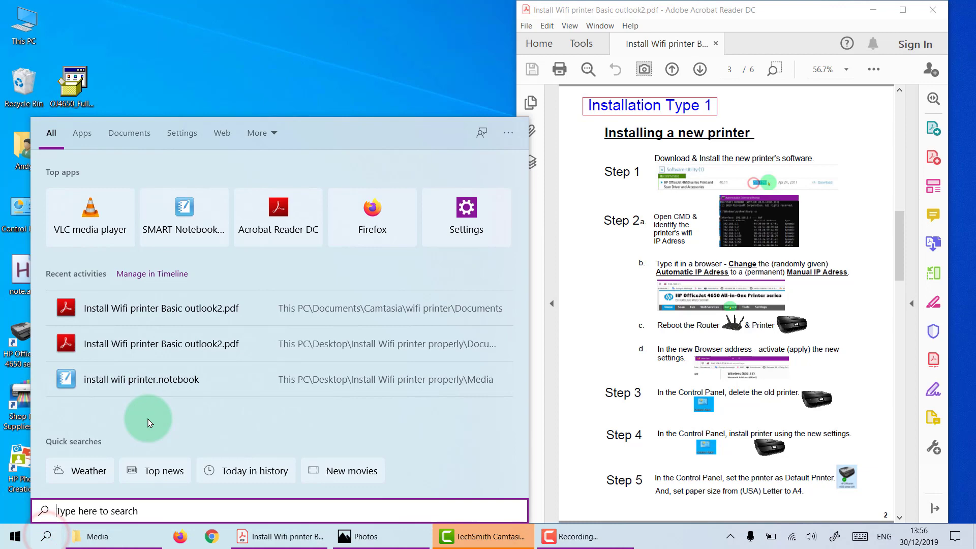
text(cmd)
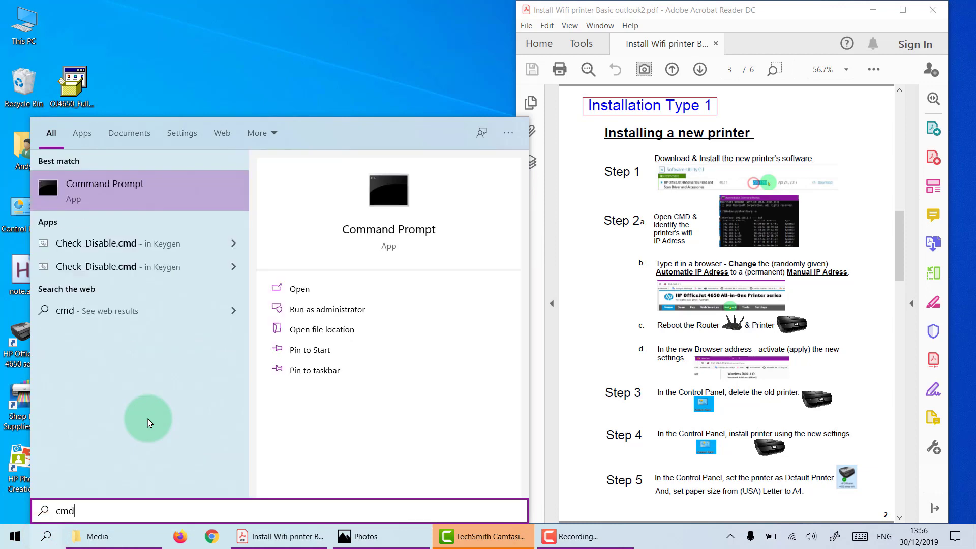
key(Return)
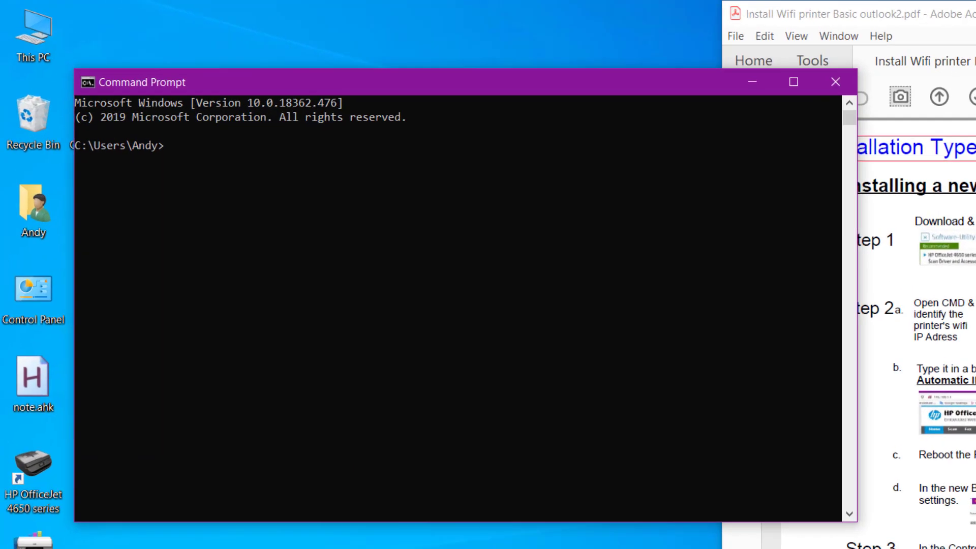
text(arp -a)
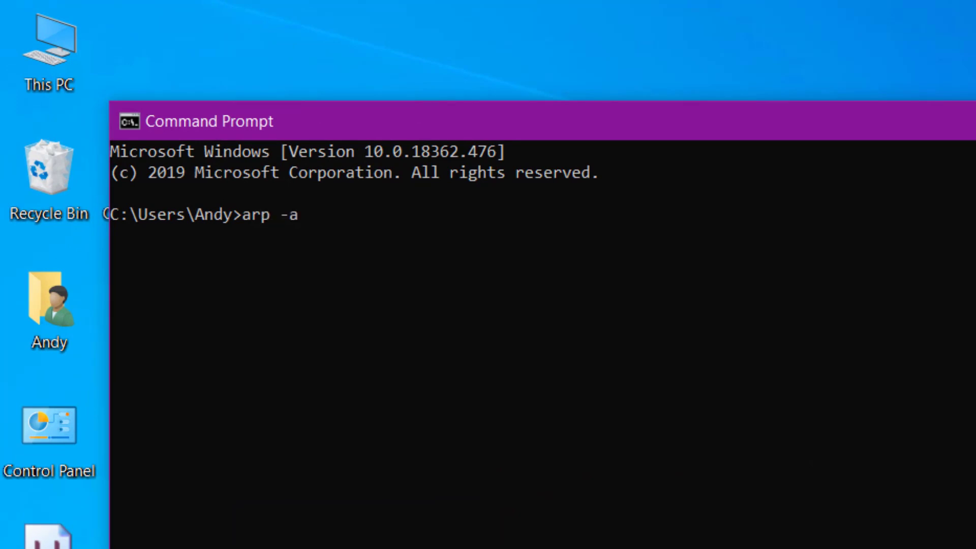
key(Return)
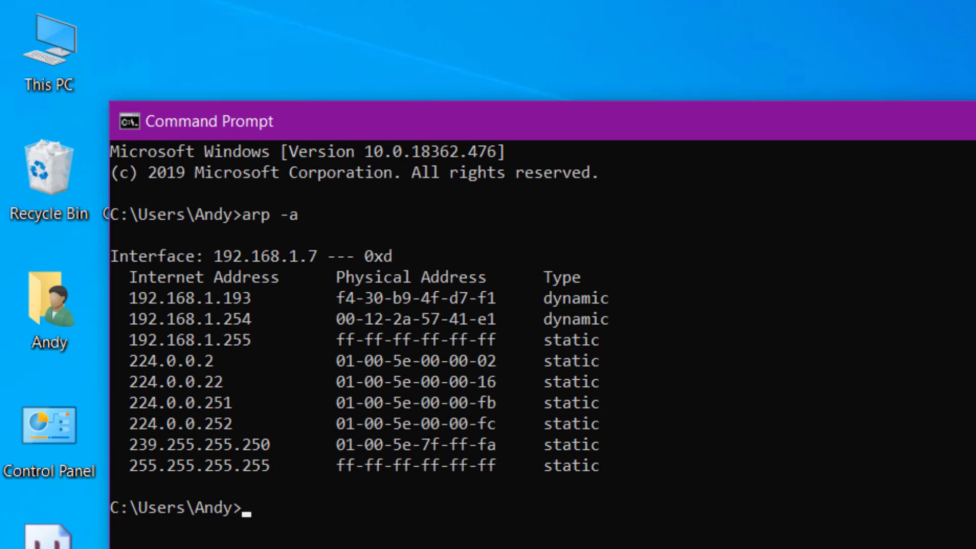
Select and copy the printer's new address 192.168.1.193 from the arp output.
click(127, 296)
drag(132, 295, 245, 292)
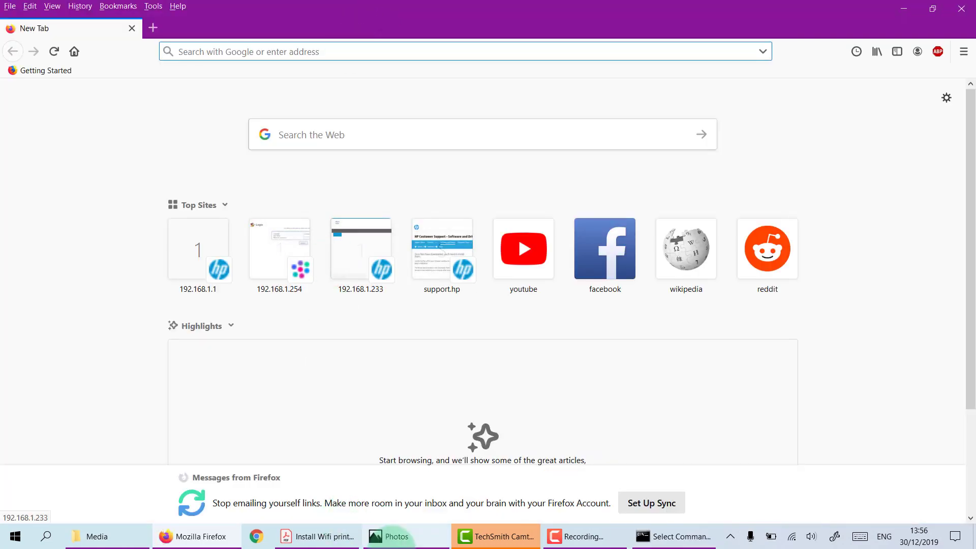
click(672, 536)
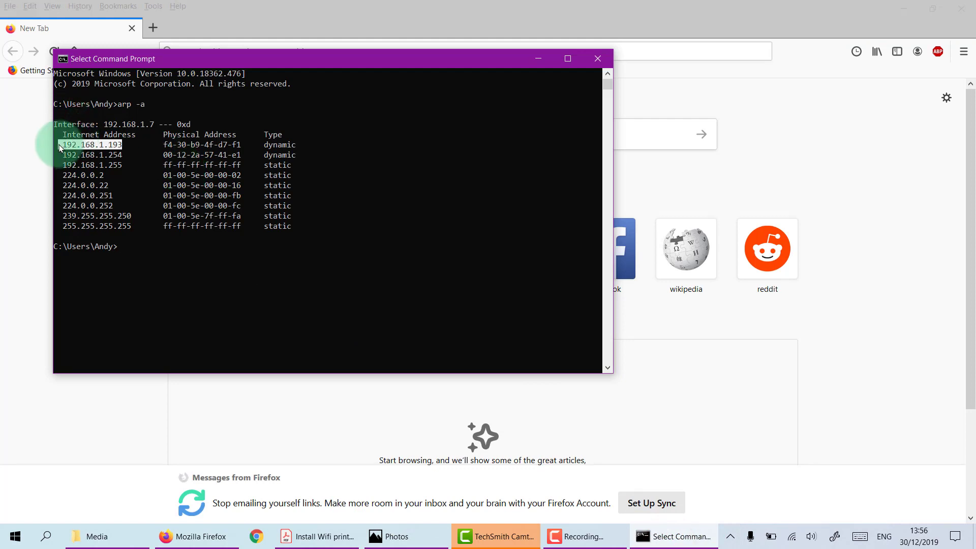
mouse_move(60, 145)
mouse_down()
mouse_move(81, 145)
mouse_move(65, 149)
mouse_up()
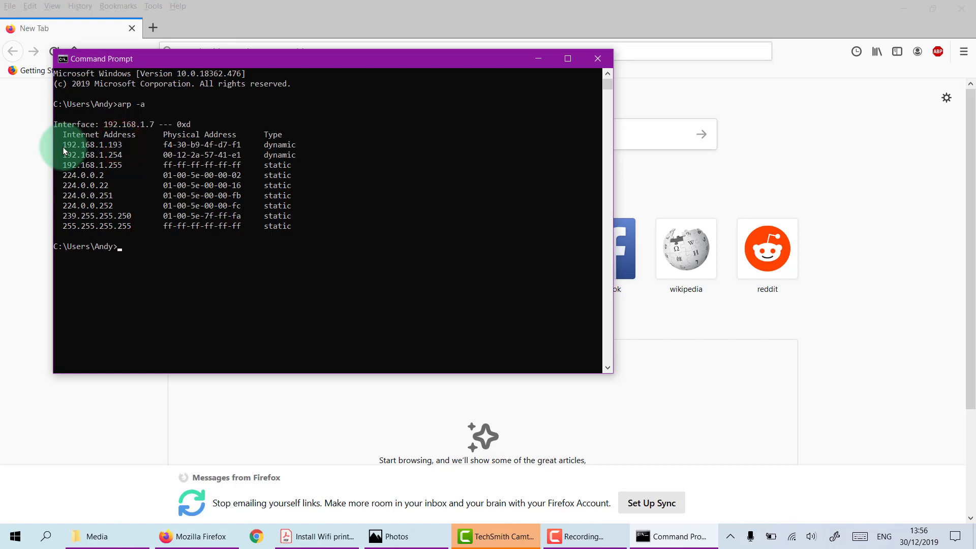
click(528, 19)
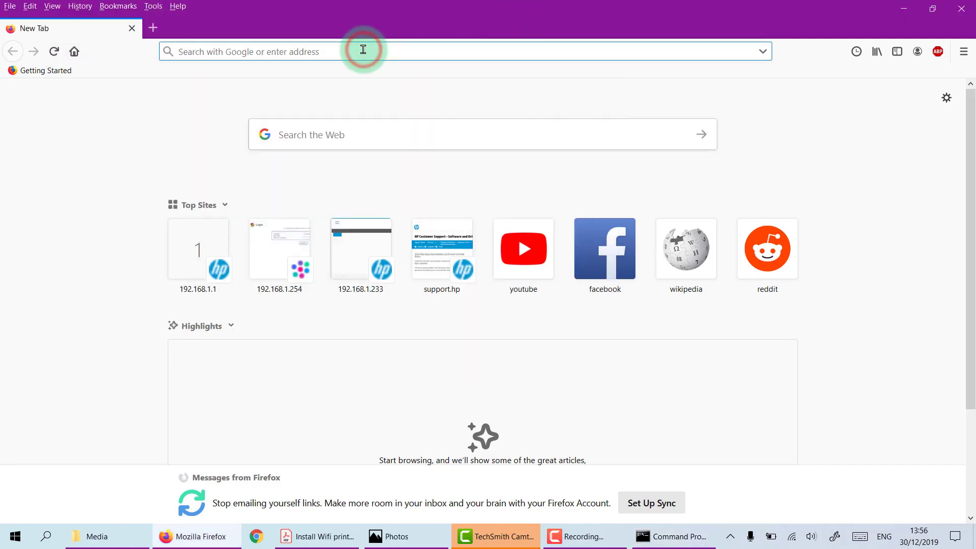
Open 192.168.1.193 and re-apply Manual IP on the Wireless IPv4 page, acknowledging the success message.
text(192.168.1.193)
key(Return)
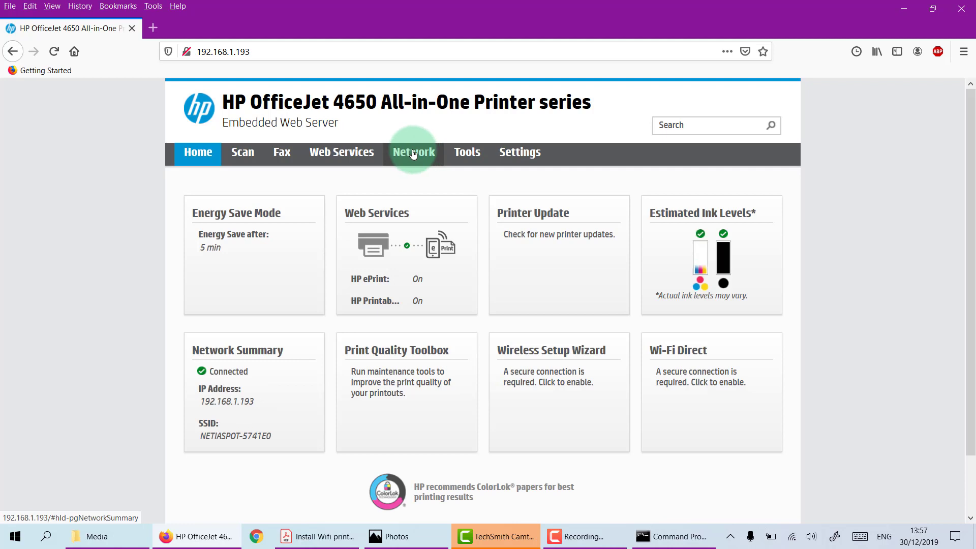
click(422, 157)
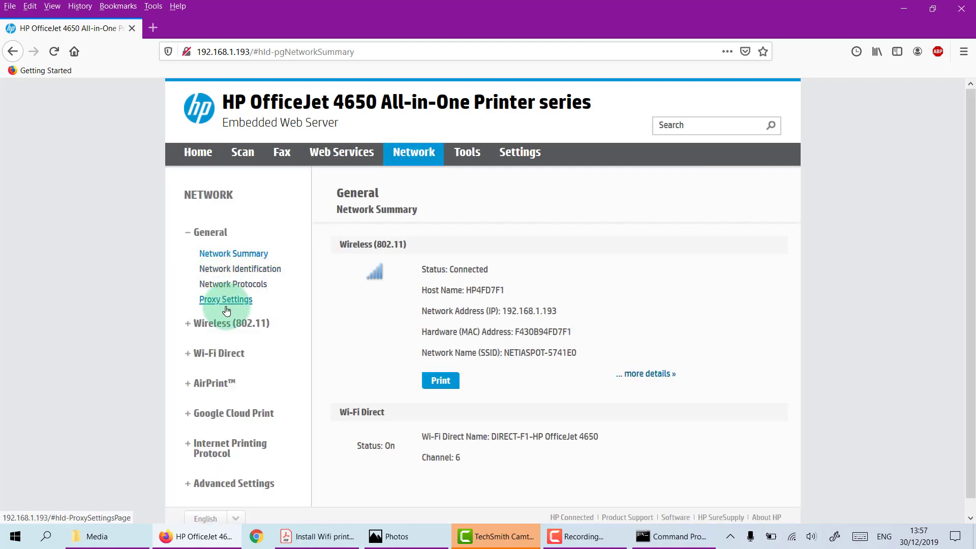
click(223, 322)
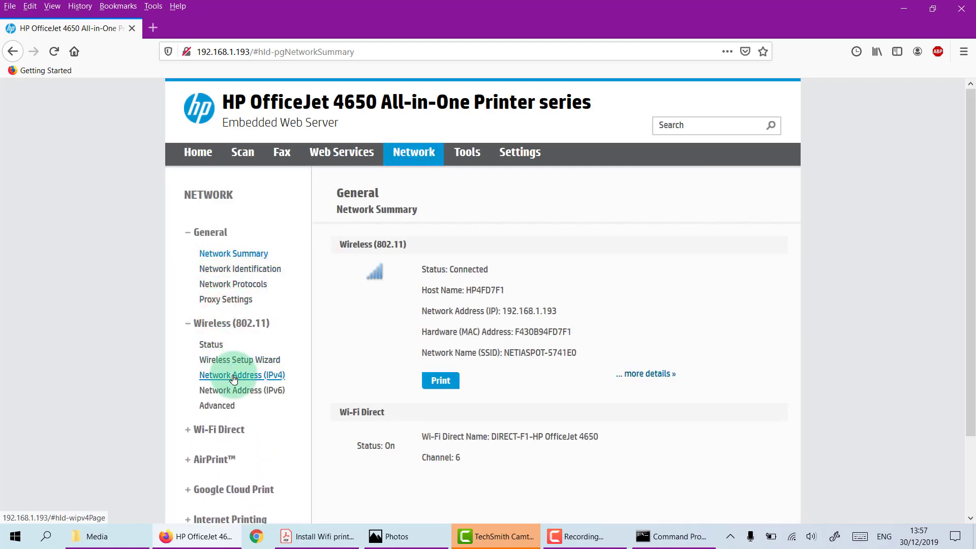
click(230, 374)
scroll(727, 350, down, 2)
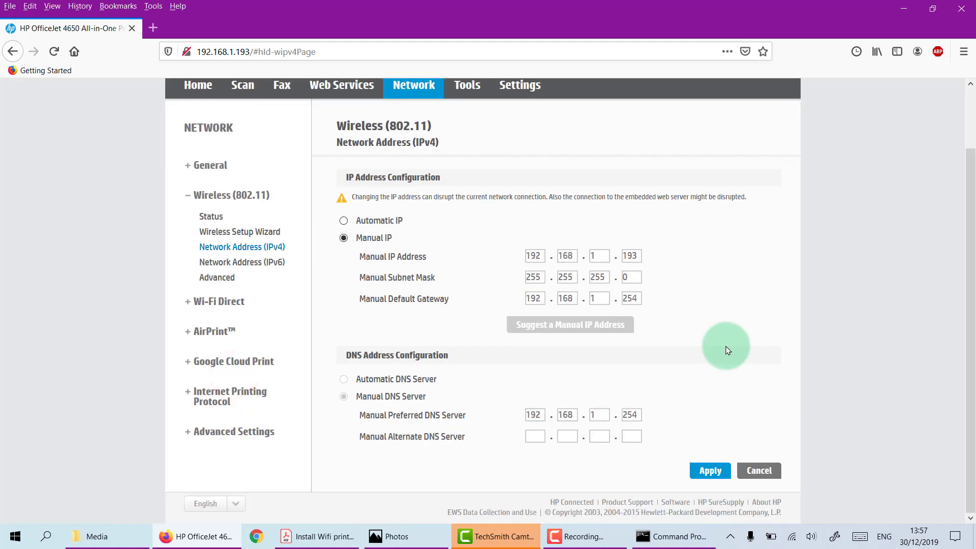
click(710, 472)
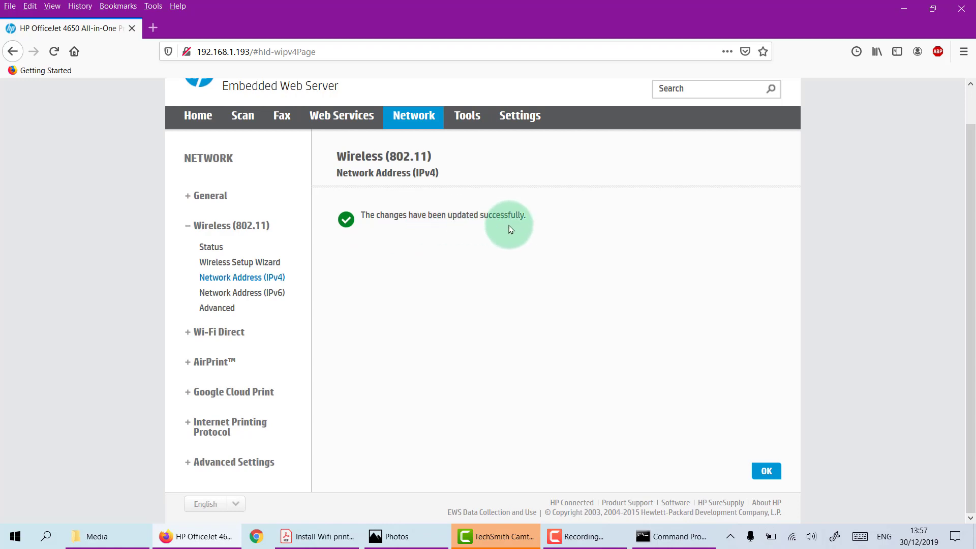
click(763, 468)
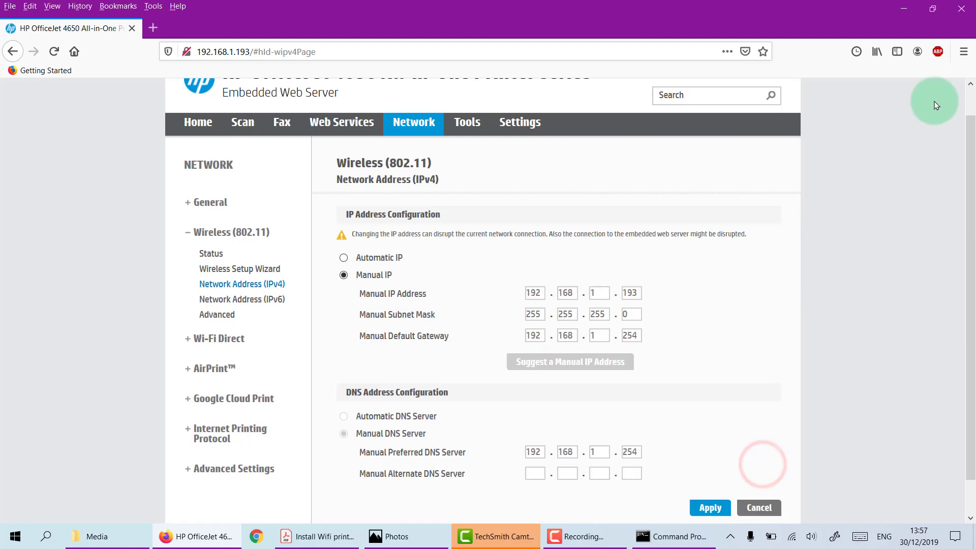
Close Firefox and Command Prompt, then search Windows for 'cont'.
click(960, 9)
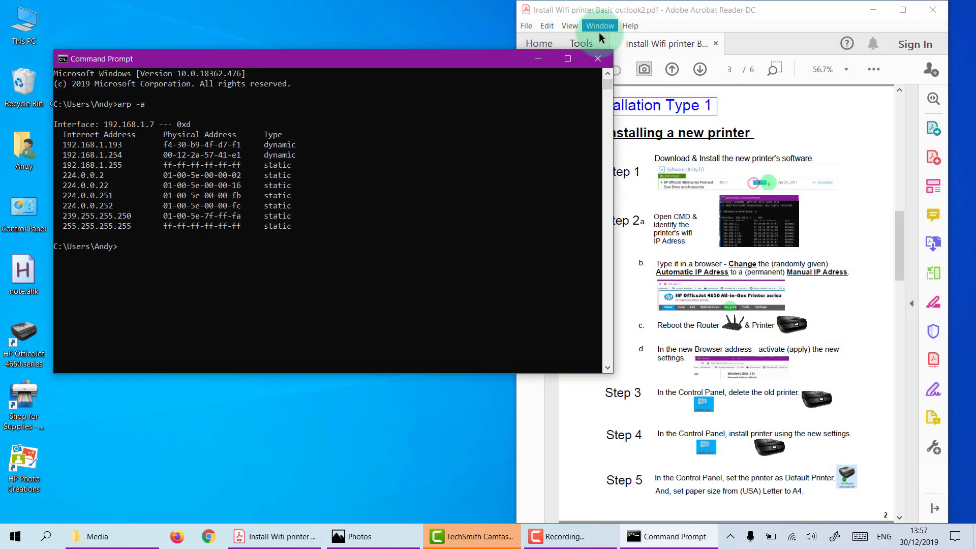
click(598, 59)
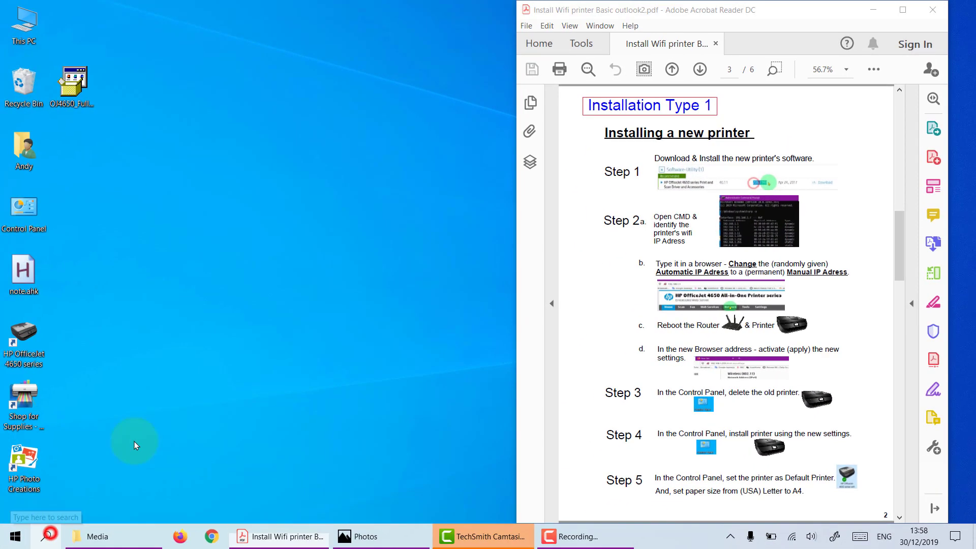
click(48, 535)
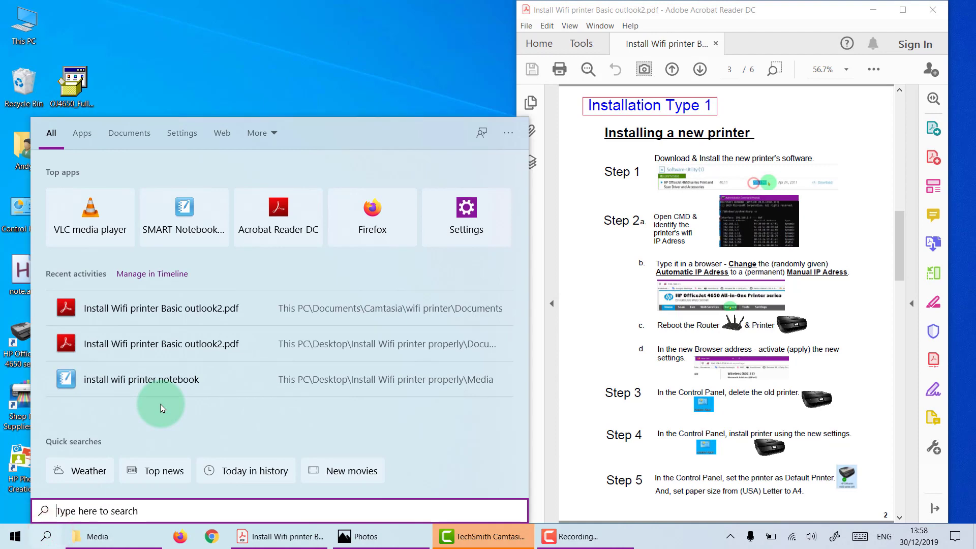
text(con)
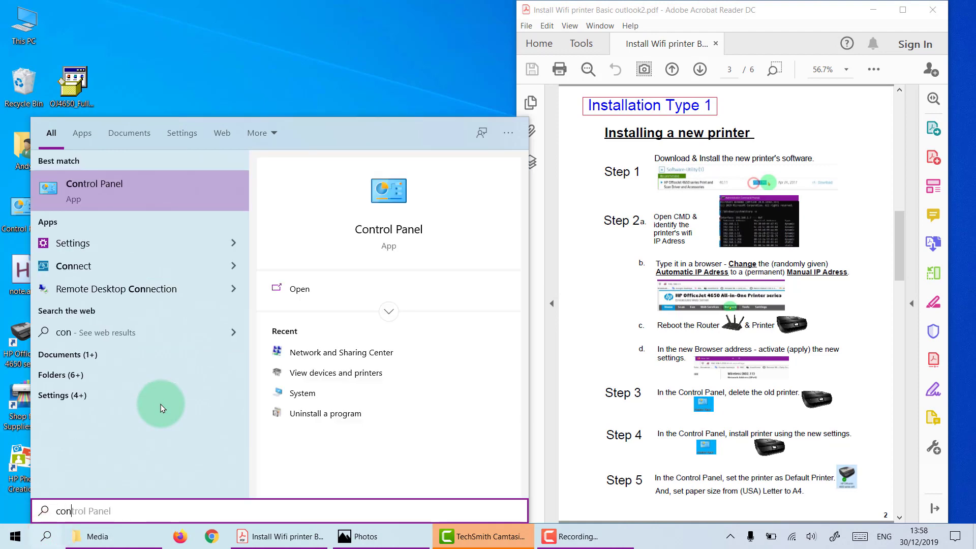
text(tr)
Remove the HP OfficeJet 4650 series device via Control Panel's Devices and Printers.
click(124, 189)
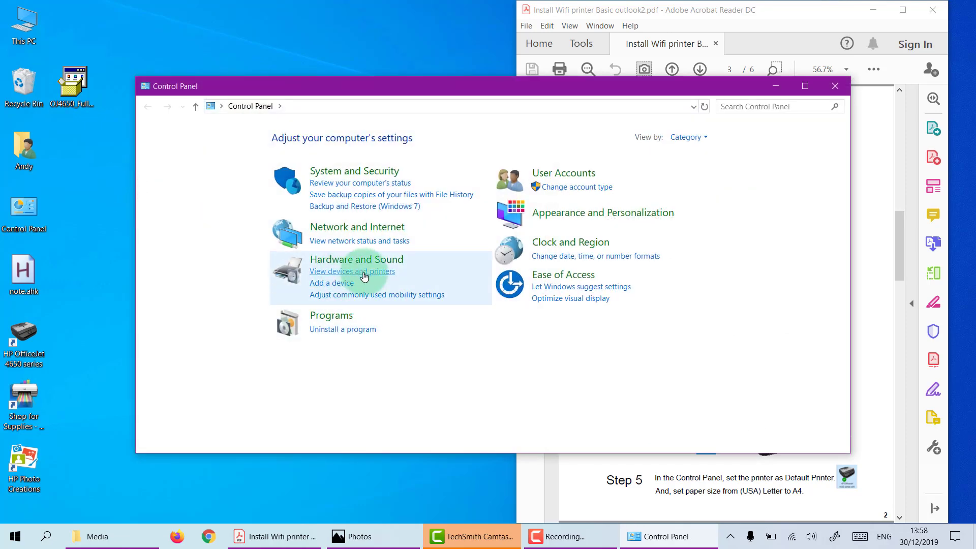
click(364, 274)
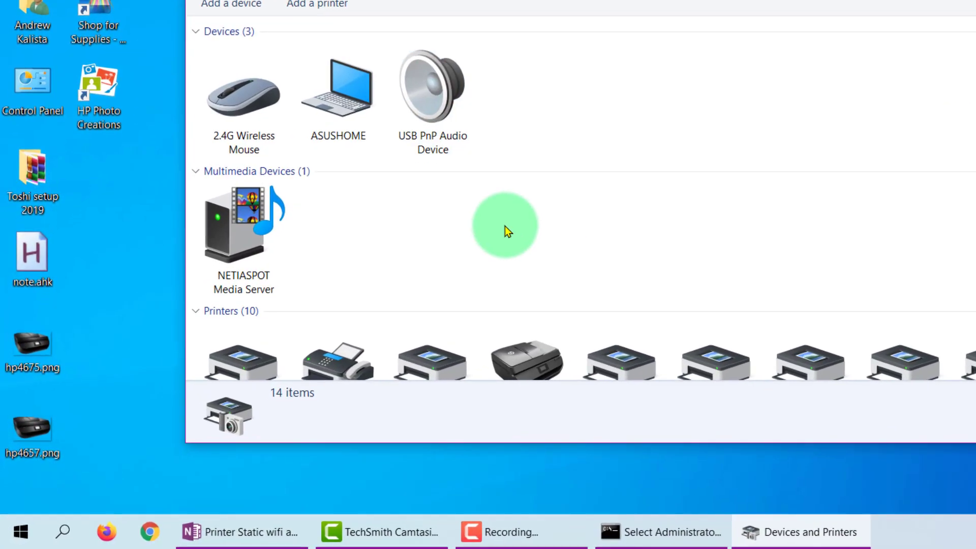
click(542, 306)
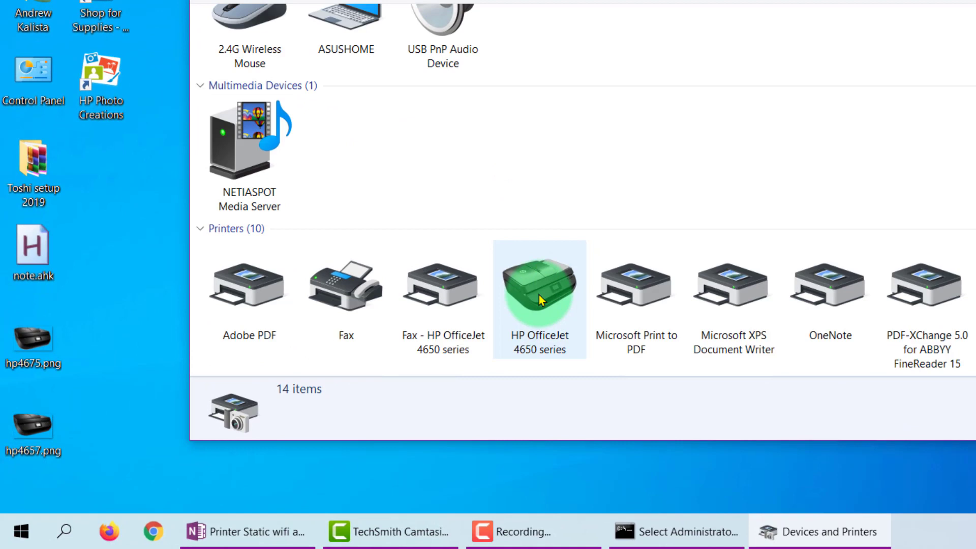
click(539, 291)
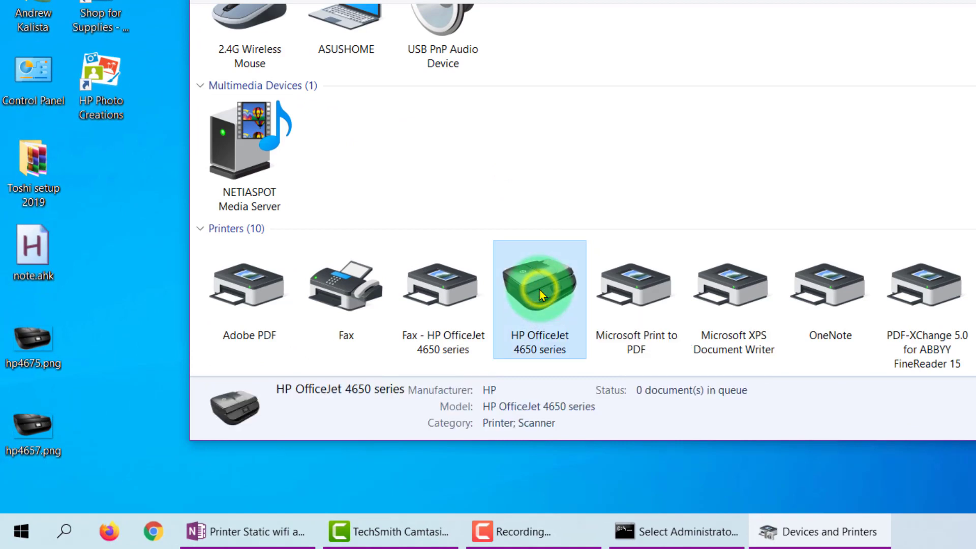
right_click(540, 290)
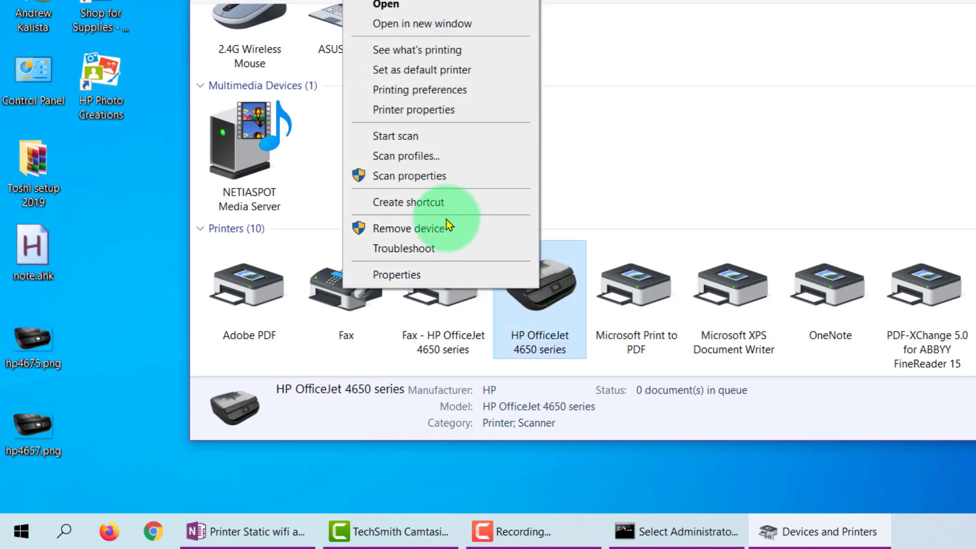
click(435, 229)
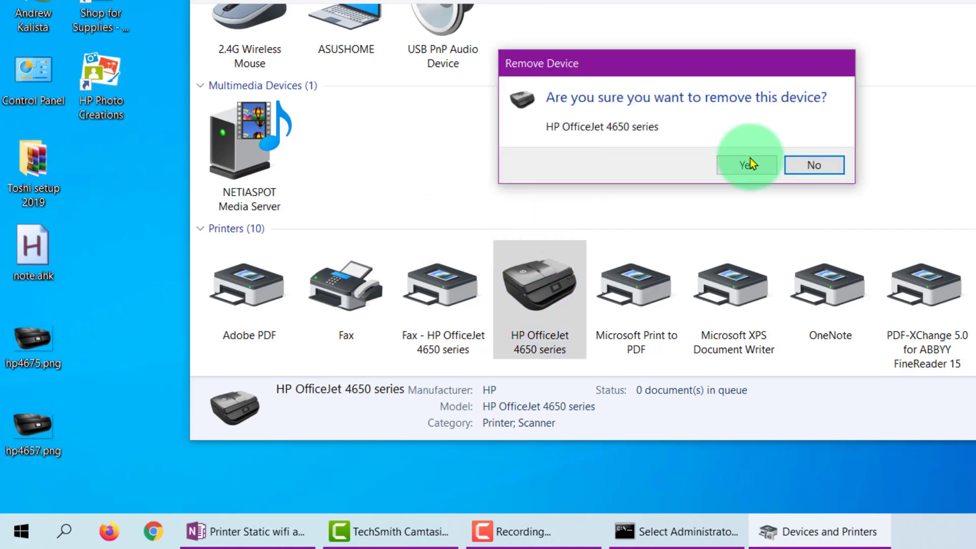
click(746, 164)
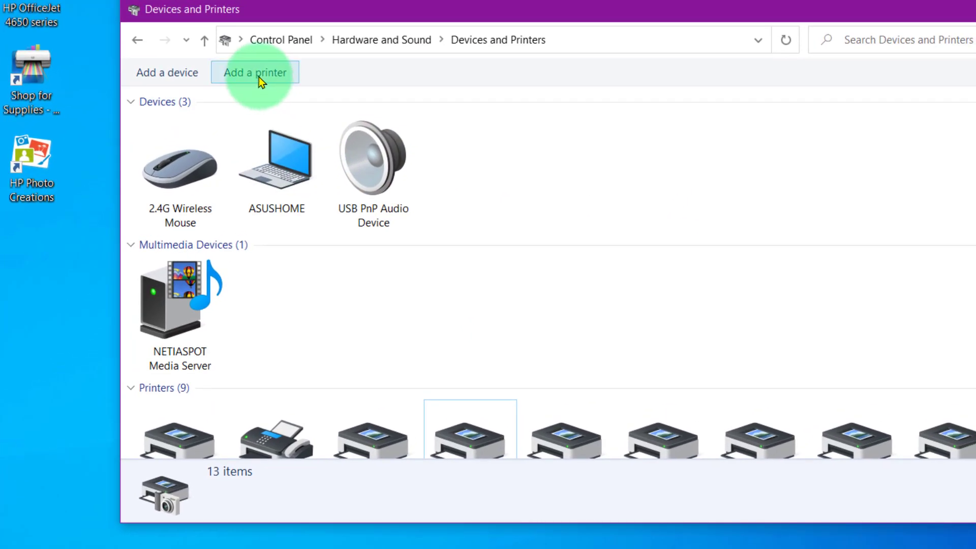
In Add a printer, choose TCP/IP address, device type TCP/IP Device, address 192.168.1.193.
click(253, 73)
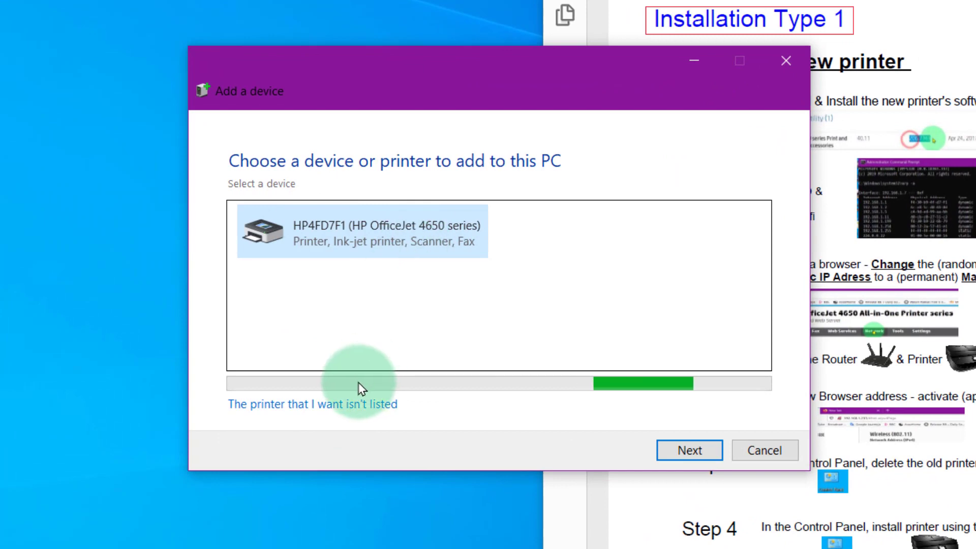
click(331, 404)
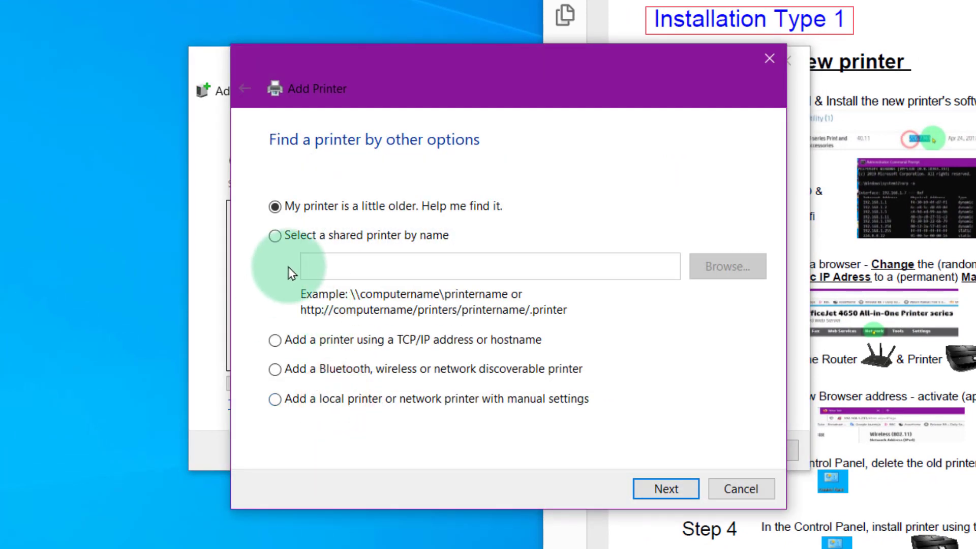
click(283, 341)
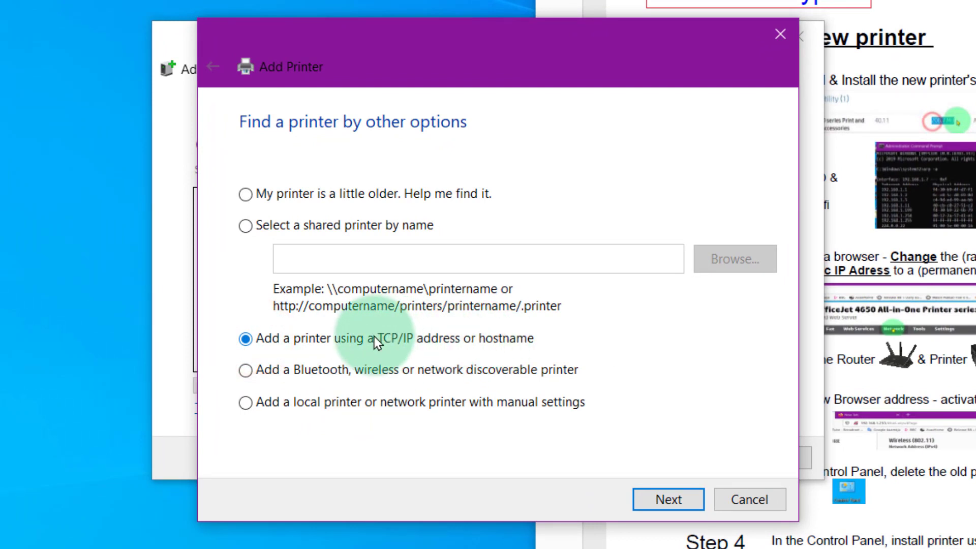
click(657, 503)
click(508, 181)
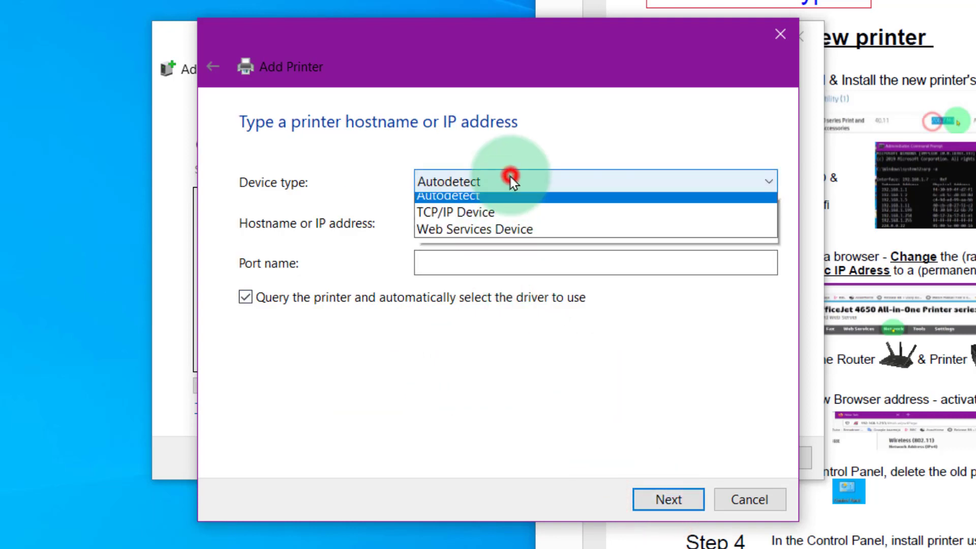
click(499, 218)
click(451, 217)
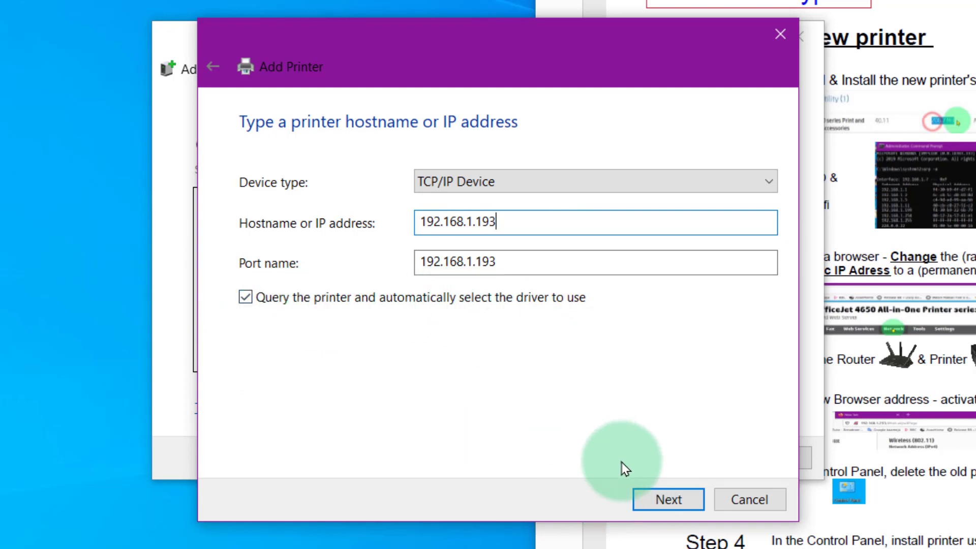
click(646, 494)
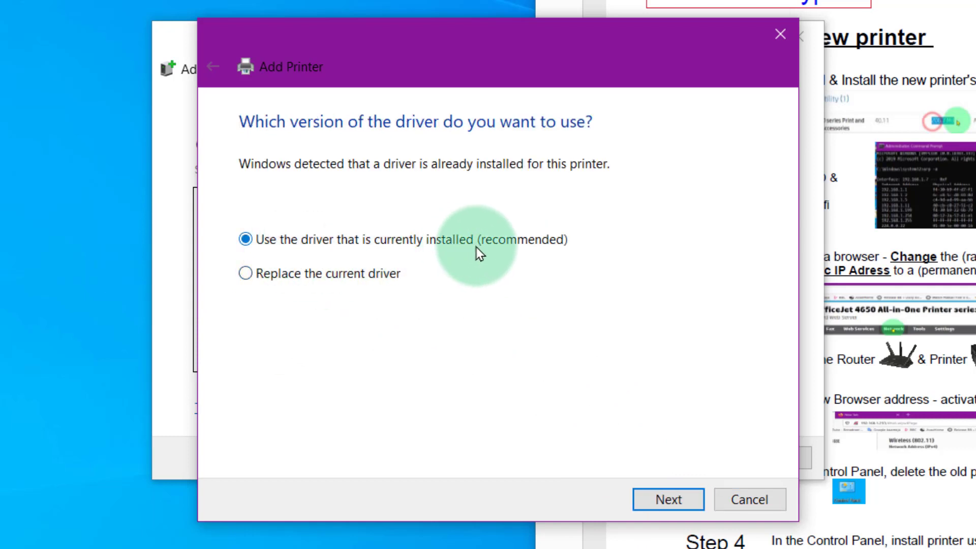
Keep the installed driver, name the printer 'HP OfficeJet 4650 wifi', and print a test page.
click(665, 501)
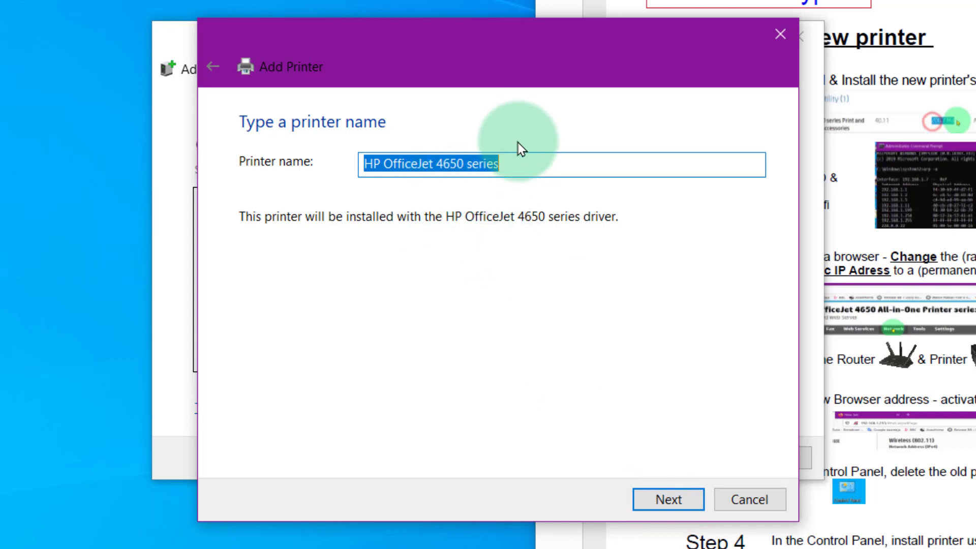
double_click(486, 165)
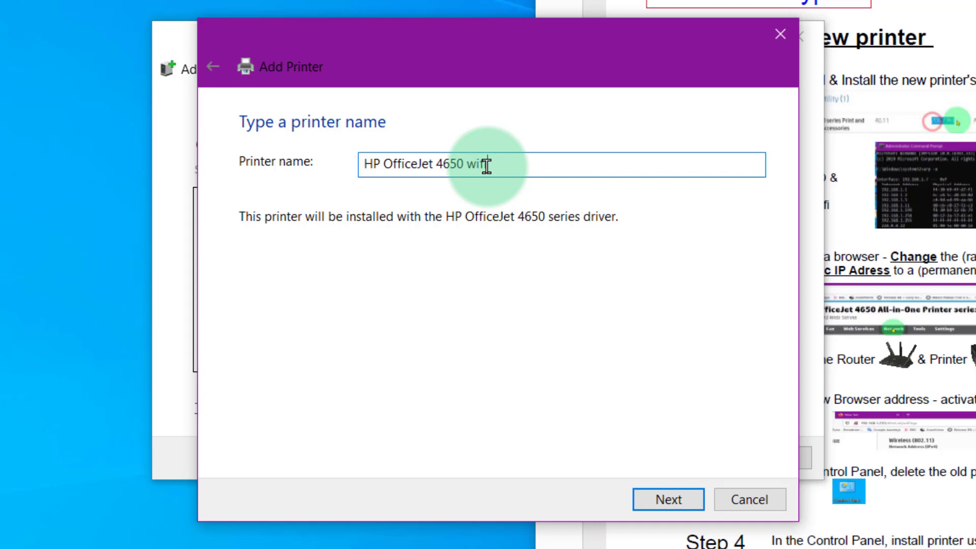
text(wifi)
click(650, 500)
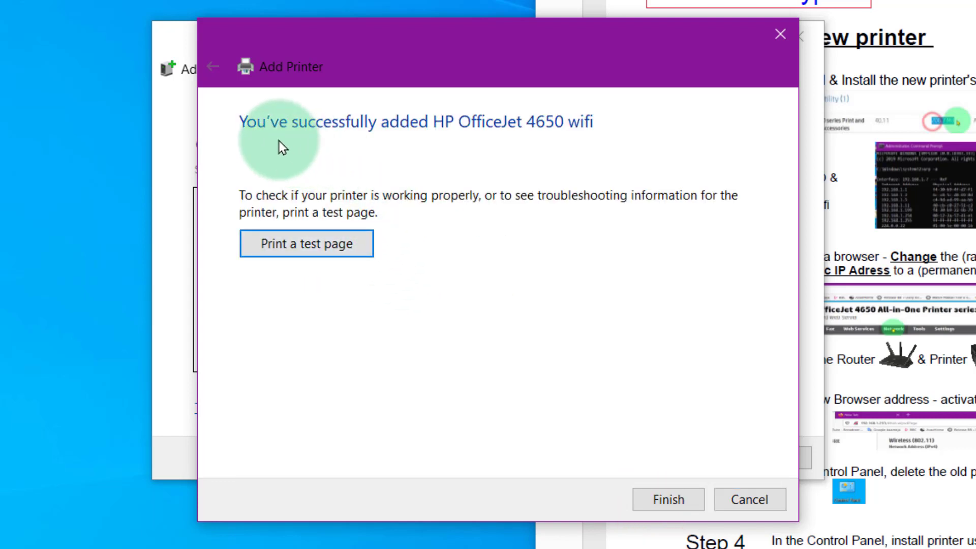
click(317, 248)
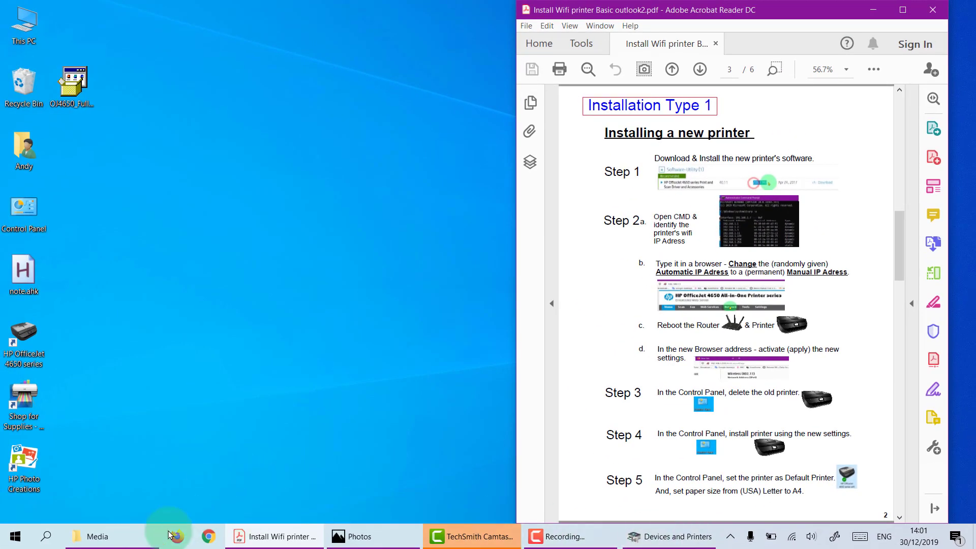
Search 'co' to reach Control Panel and show Devices and Printers with the new HP OfficeJet 4650 series wifi.
click(49, 536)
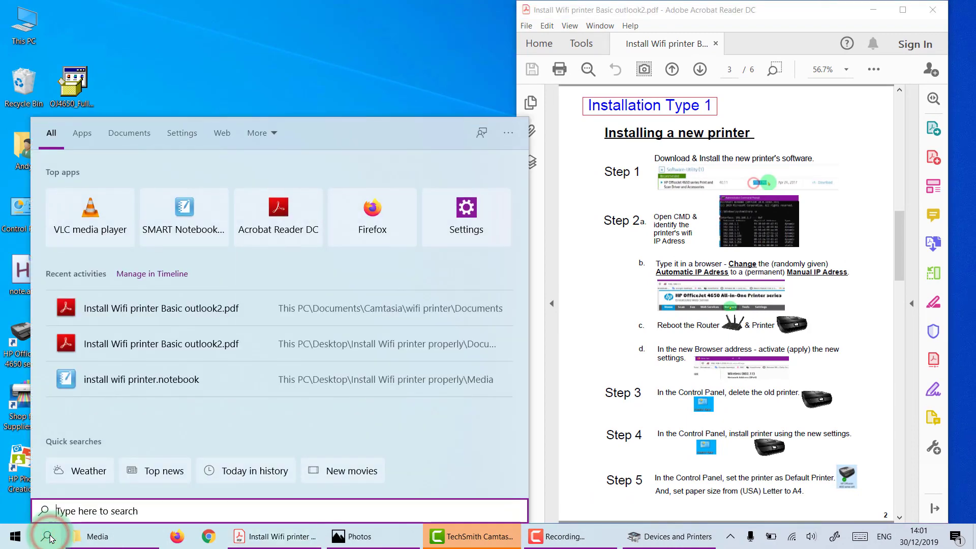
text(con)
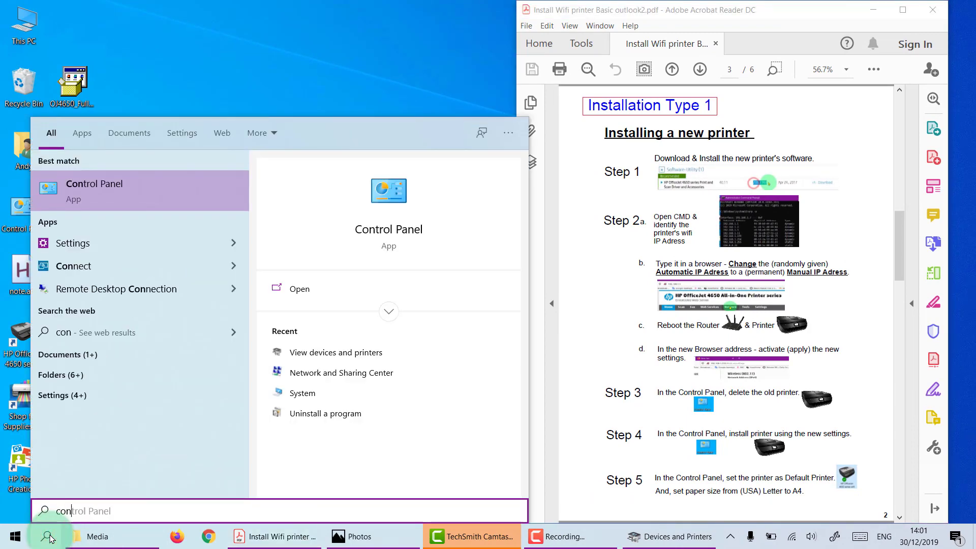
click(118, 178)
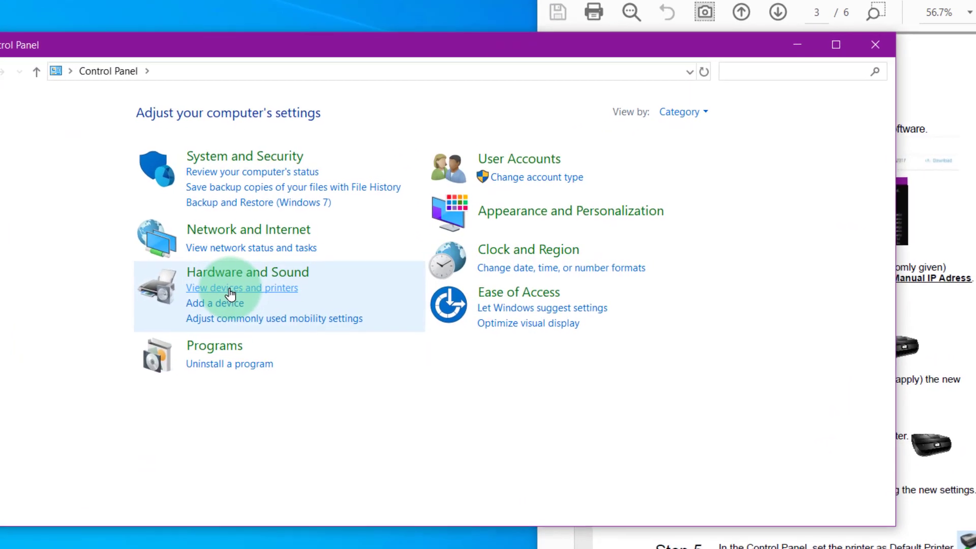
click(305, 279)
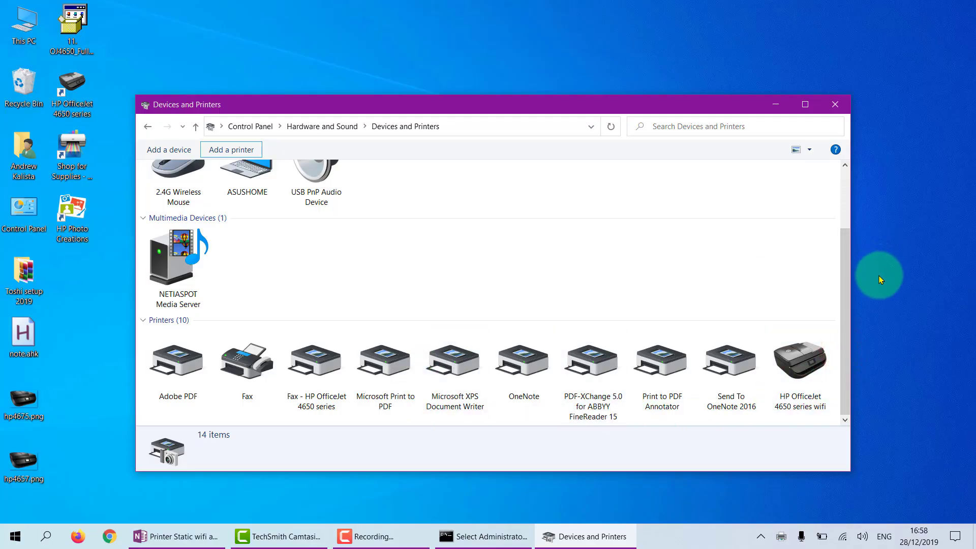
Make HP OfficeJet 4650 series wifi the default printer, acknowledging the warning.
drag(850, 271, 607, 258)
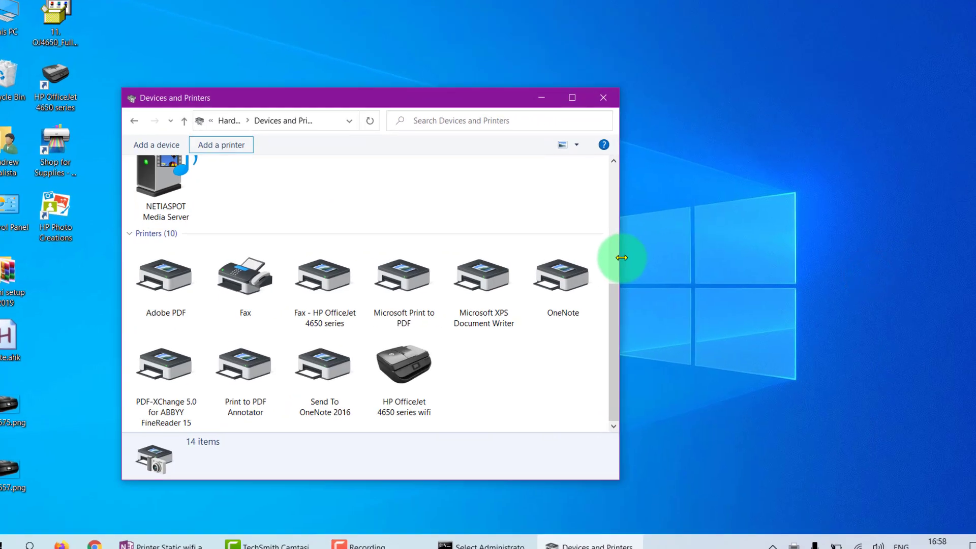
click(396, 362)
right_click(391, 362)
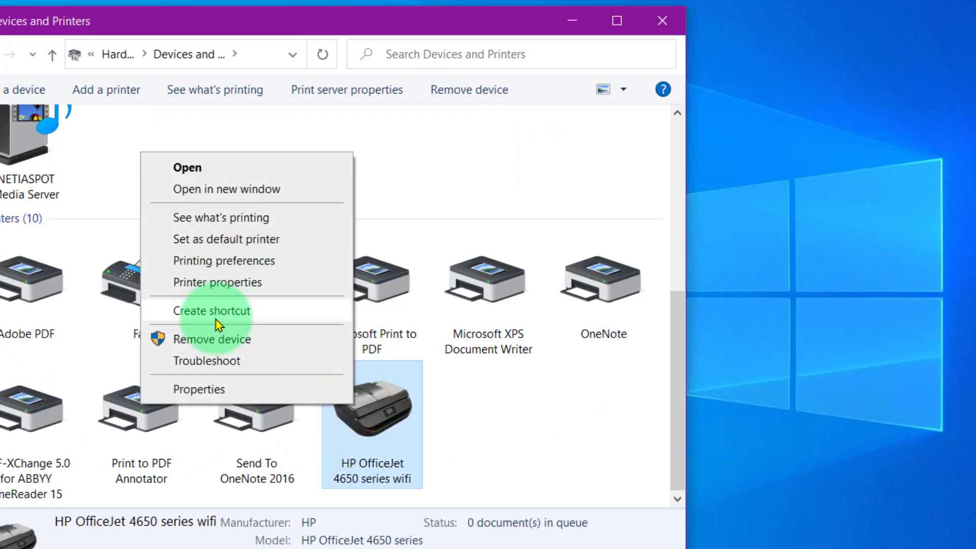
click(219, 240)
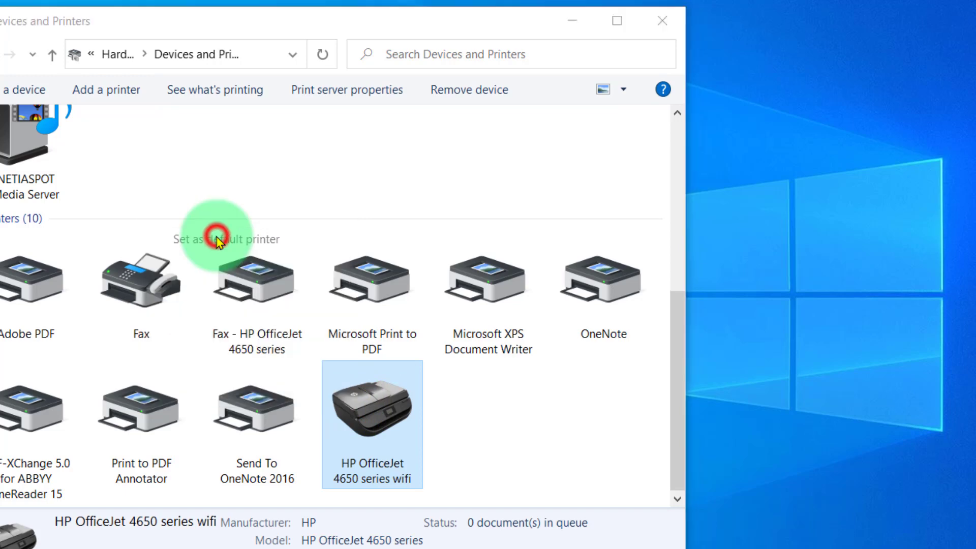
click(522, 293)
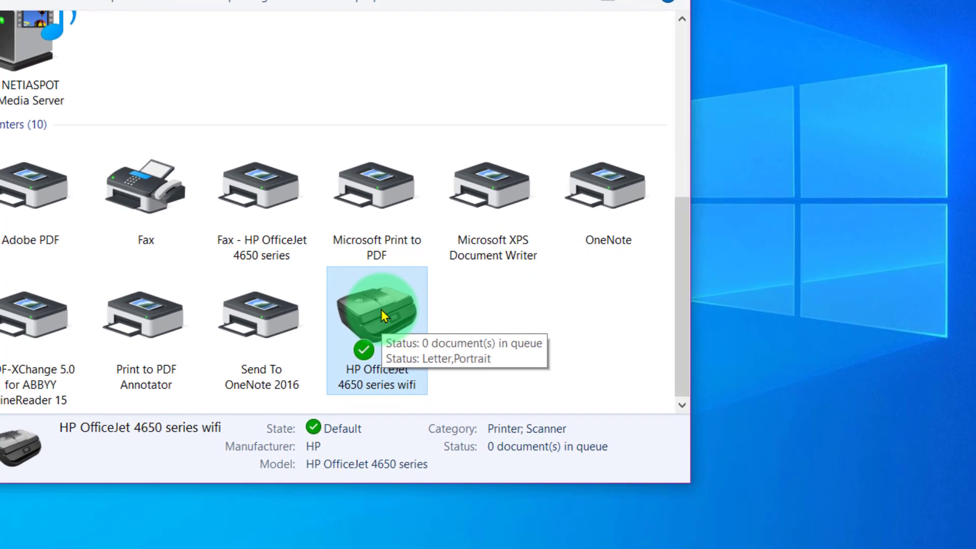
Set Paper Size to A4 in the wifi printer's Paper/Quality advanced printing preferences and apply.
right_click(375, 310)
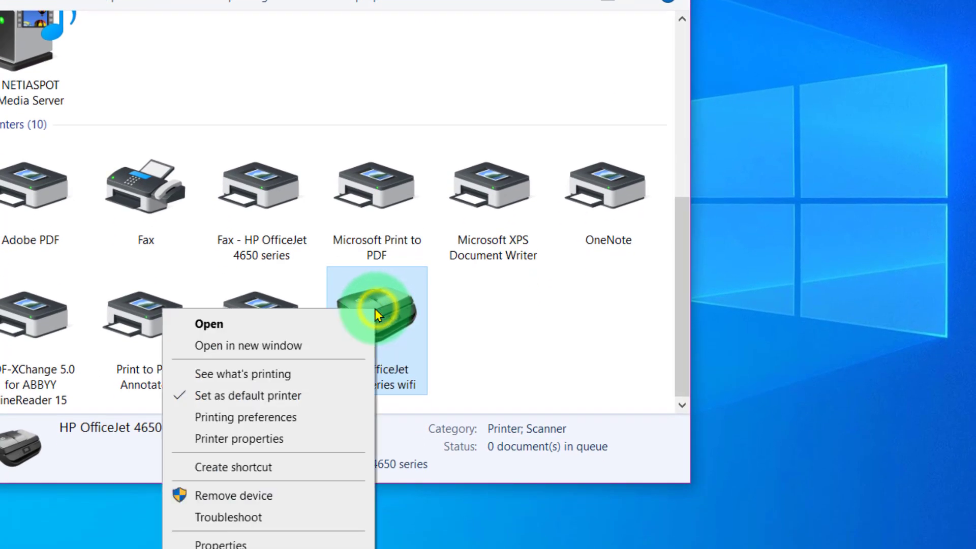
click(238, 418)
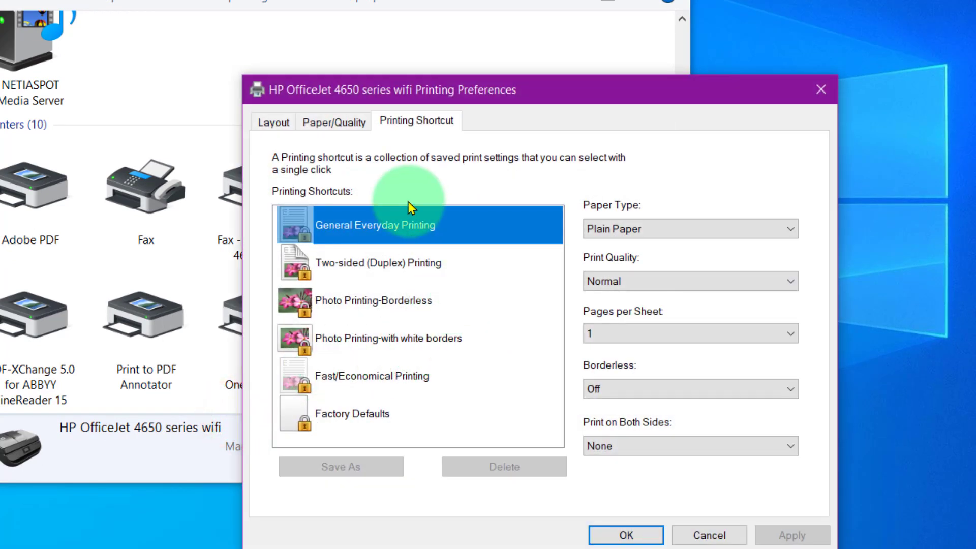
click(337, 124)
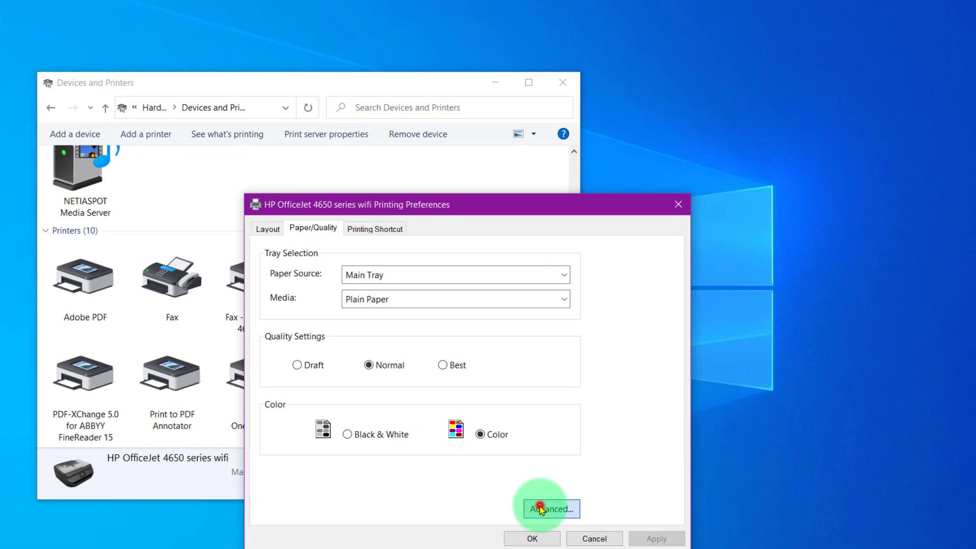
click(541, 509)
click(399, 251)
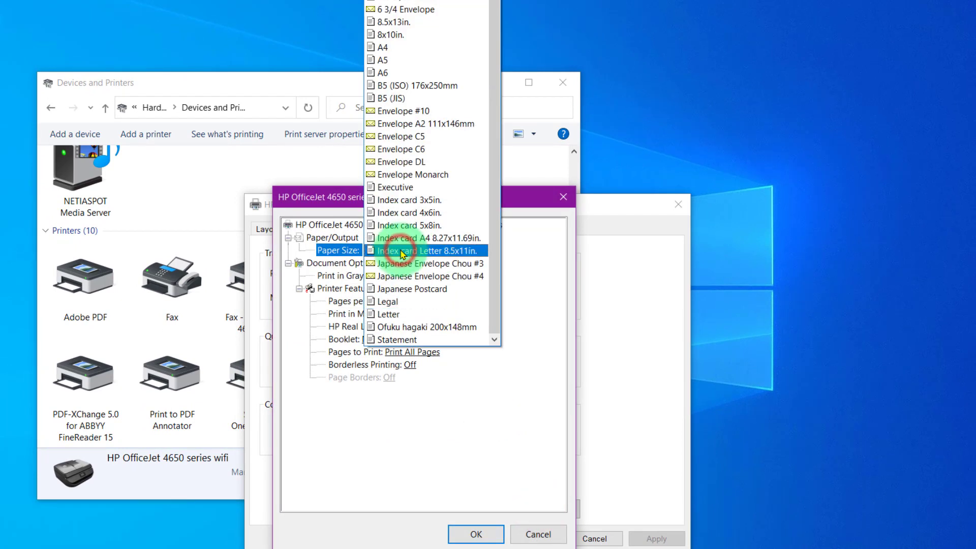
click(410, 48)
click(478, 533)
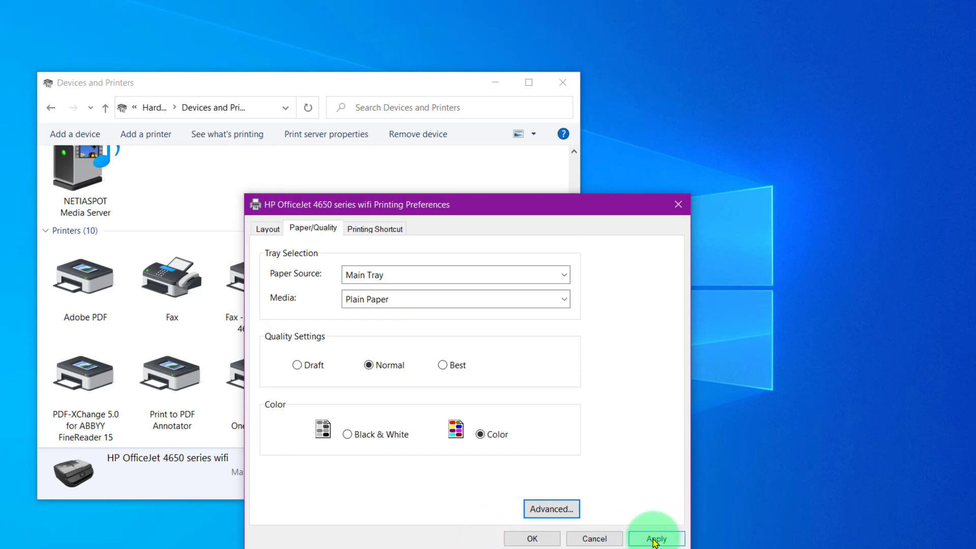
click(655, 539)
click(534, 538)
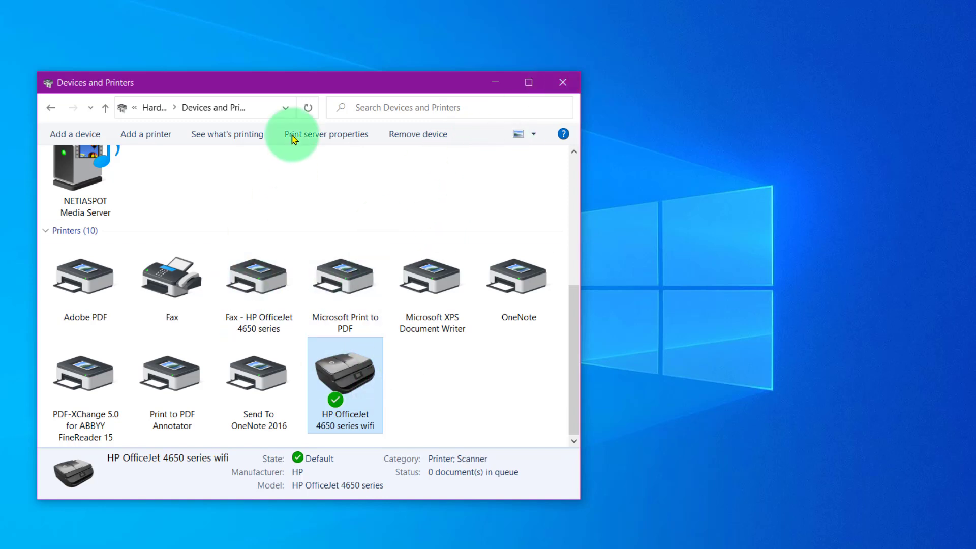
Move Devices and Printers aside and bring up Acrobat's Print dialog for the Installation Type 1 page.
drag(344, 88, 345, 45)
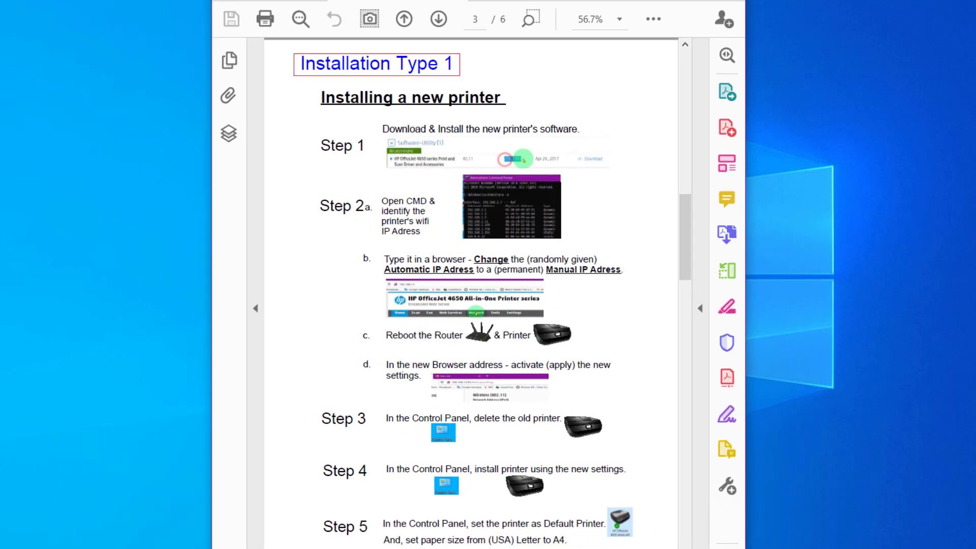
click(274, 32)
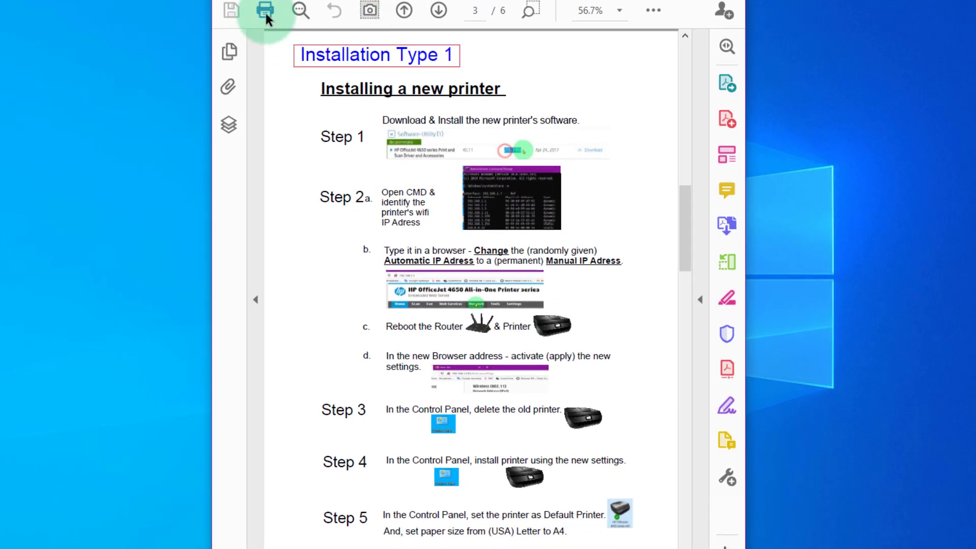
click(266, 12)
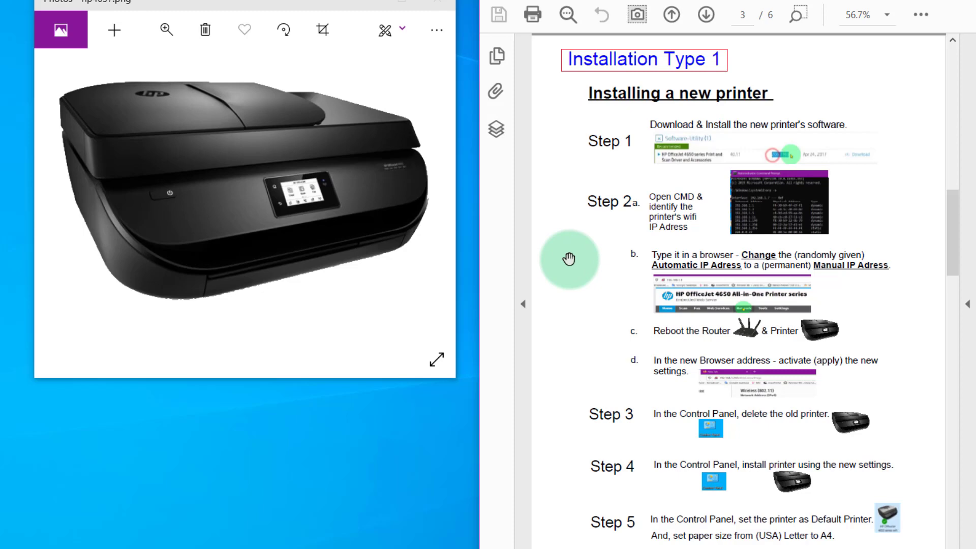
scroll(572, 262, down, 1)
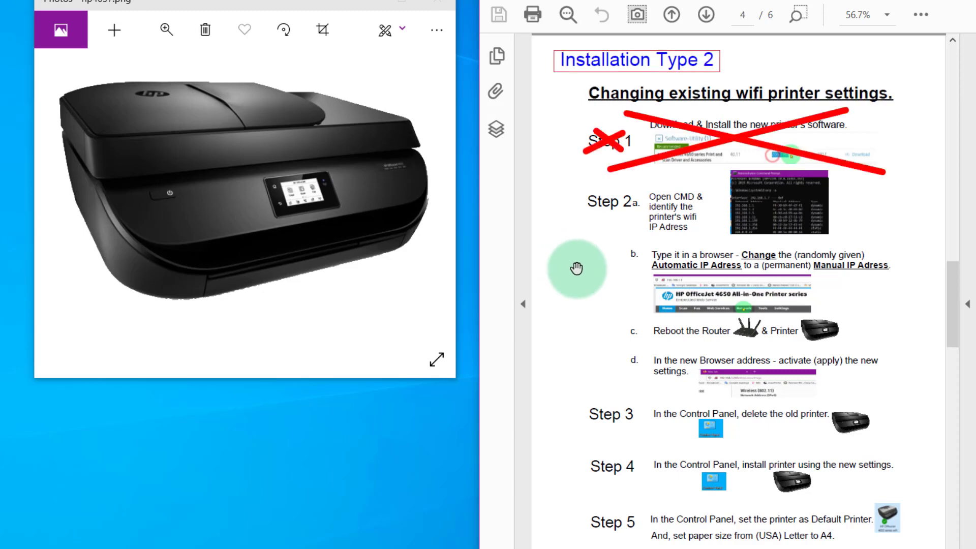
scroll(576, 268, down, 1)
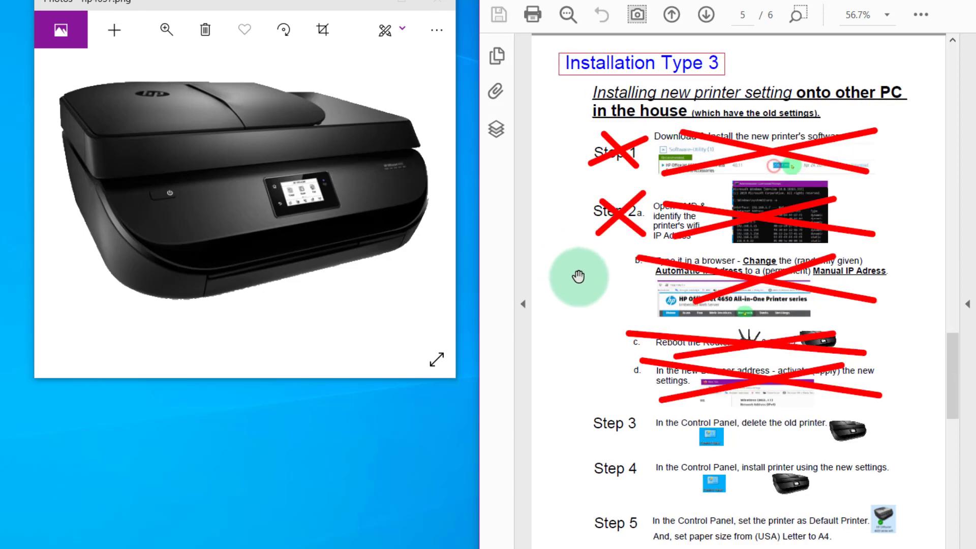
scroll(579, 276, down, 1)
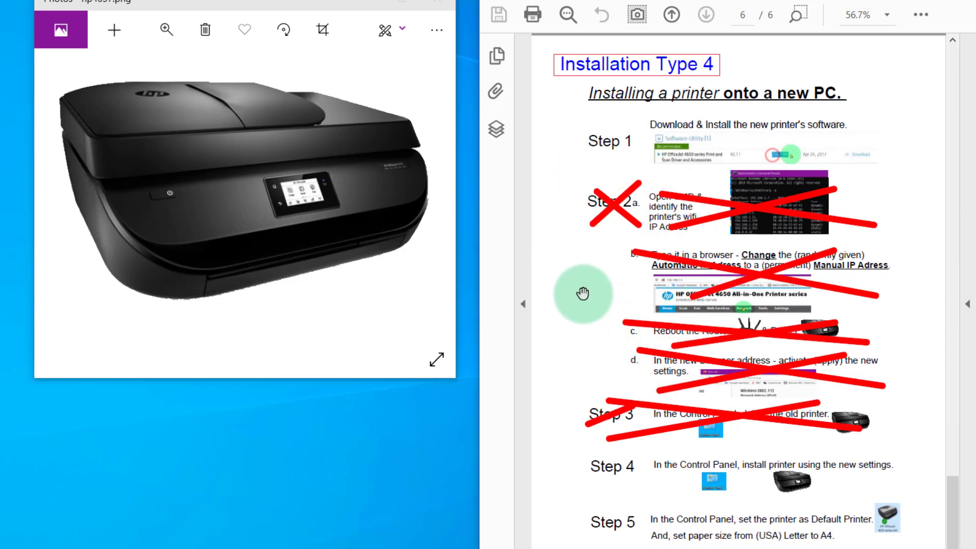
scroll(582, 294, up, 3)
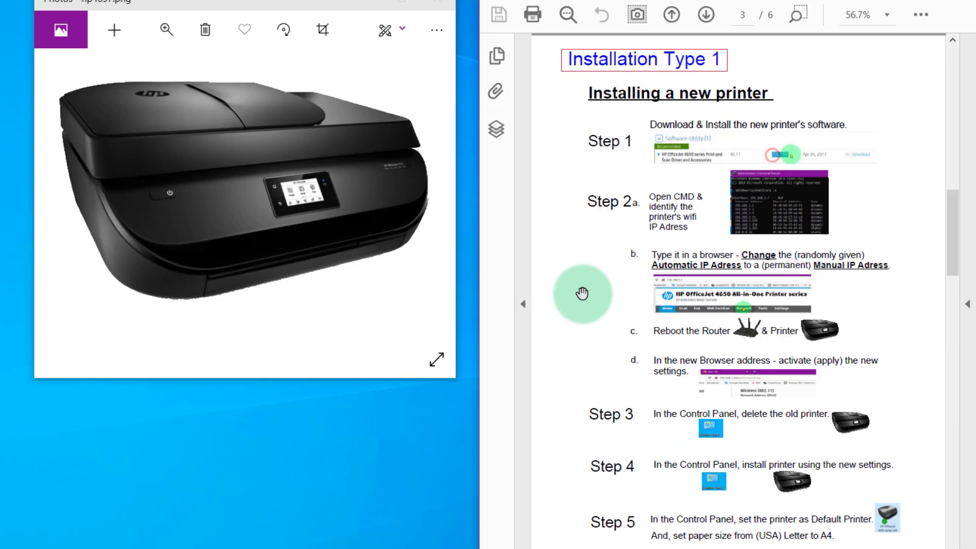